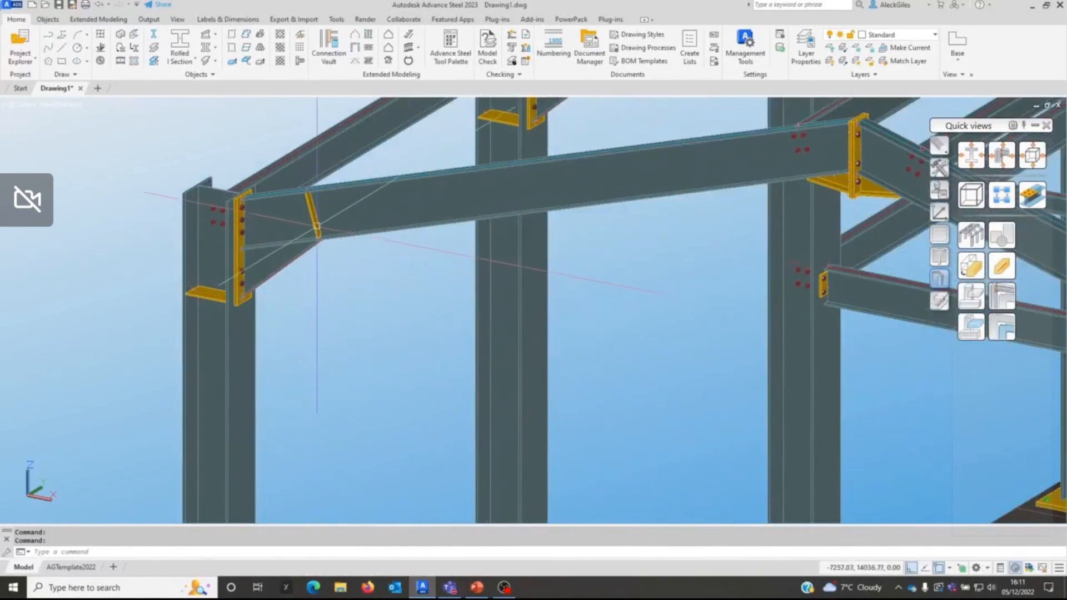
# Step: Examine the eaves haunch connection and the complete steel portal frame with its tank platform and foundations
pyautogui.moveTo(316, 225)
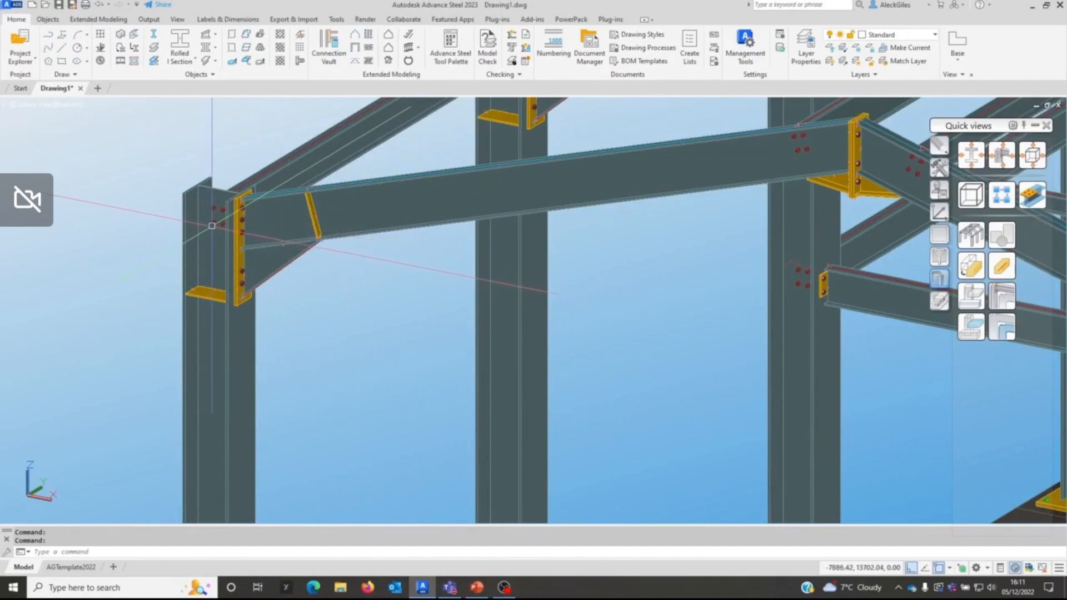
pyautogui.moveTo(211, 225)
pyautogui.scroll(-2, 212, 225)
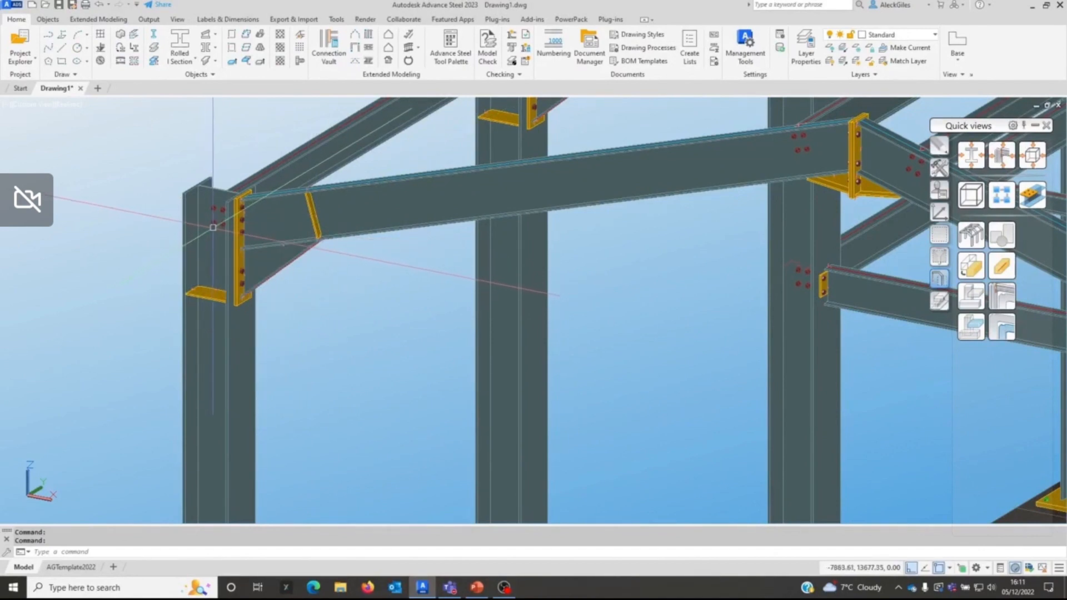
pyautogui.scroll(-2, 337, 318)
pyautogui.scroll(-2, 337, 319)
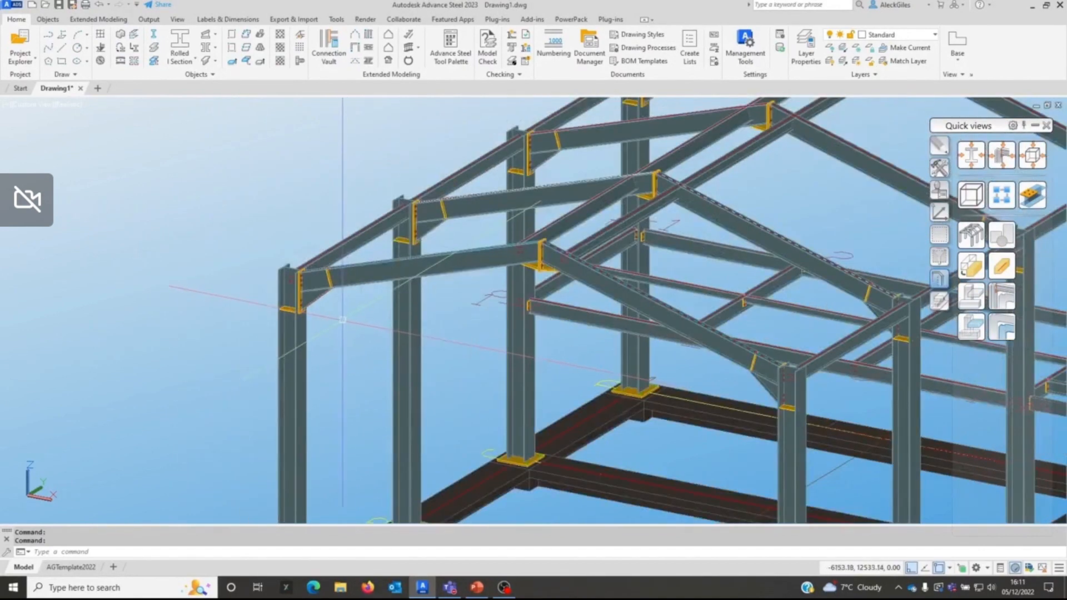
pyautogui.scroll(-3, 325, 261)
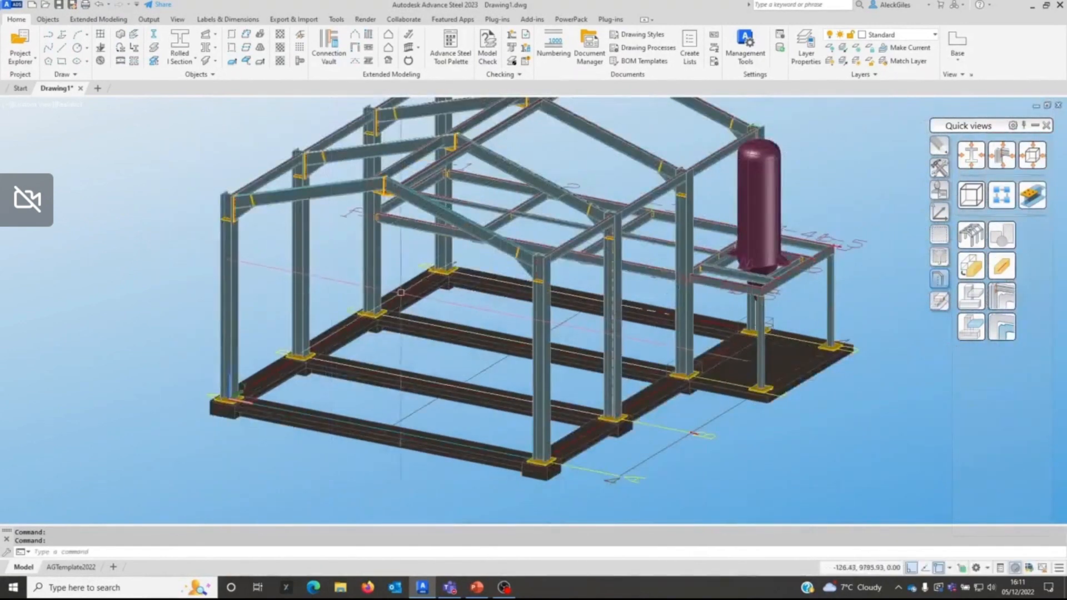
pyautogui.moveTo(409, 290); pyautogui.dragTo(427, 340, button='middle')
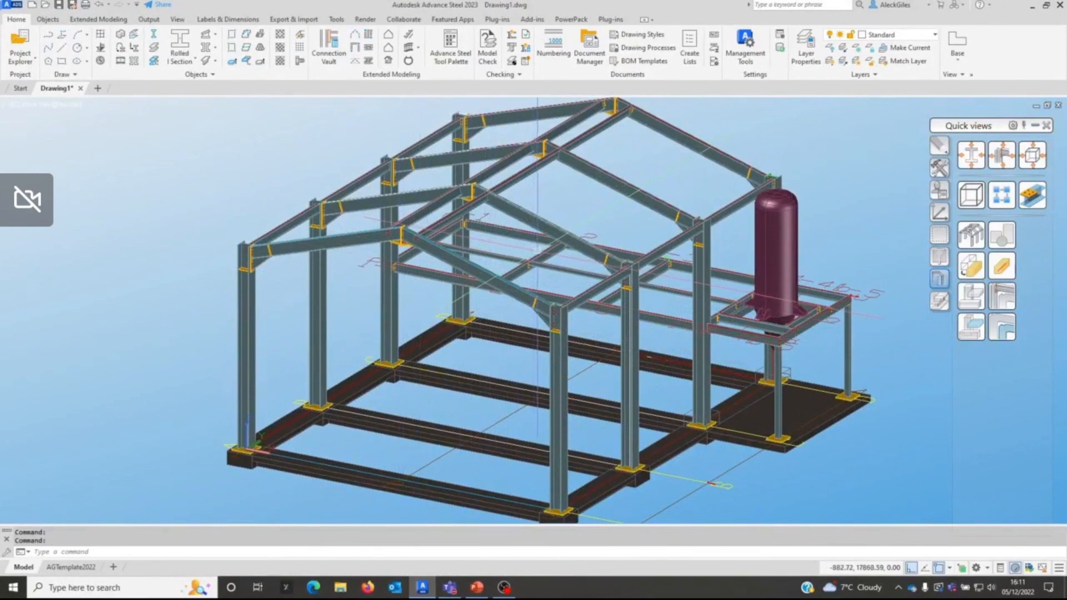
pyautogui.moveTo(537, 259)
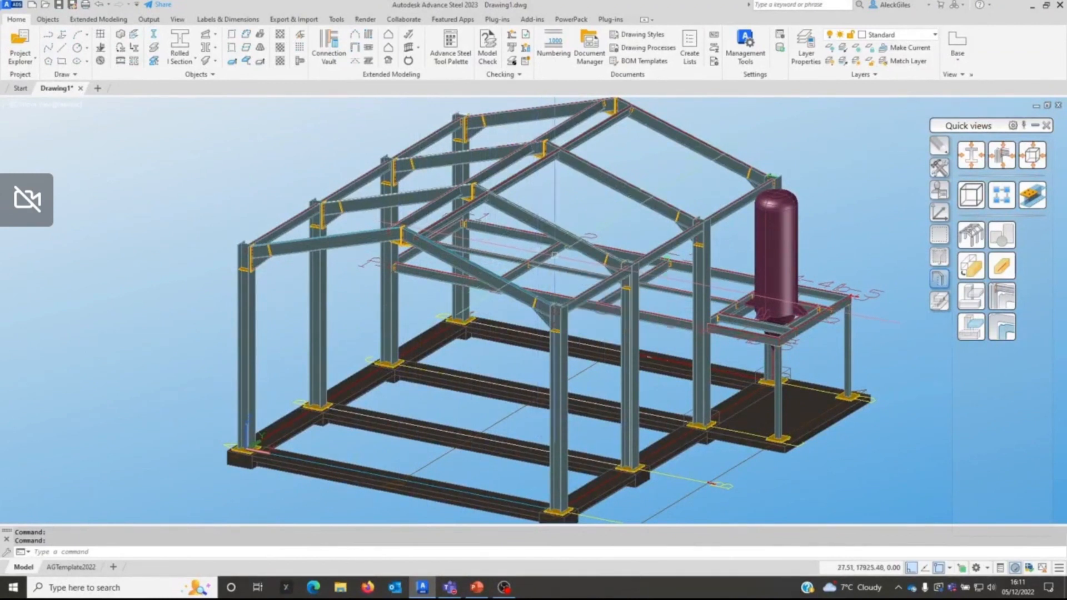
pyautogui.moveTo(657, 274)
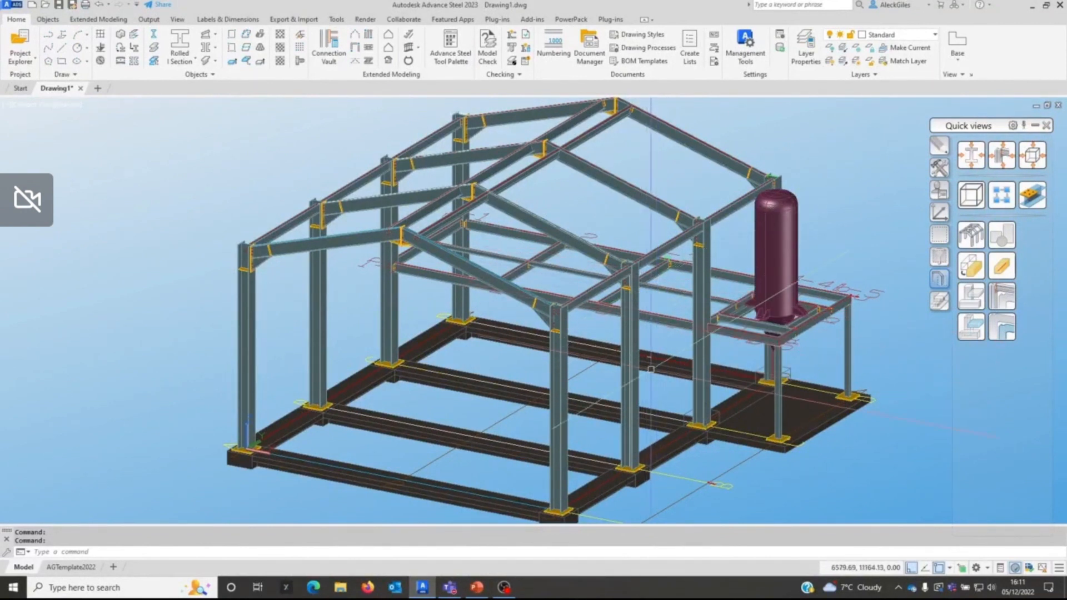
pyautogui.moveTo(651, 369)
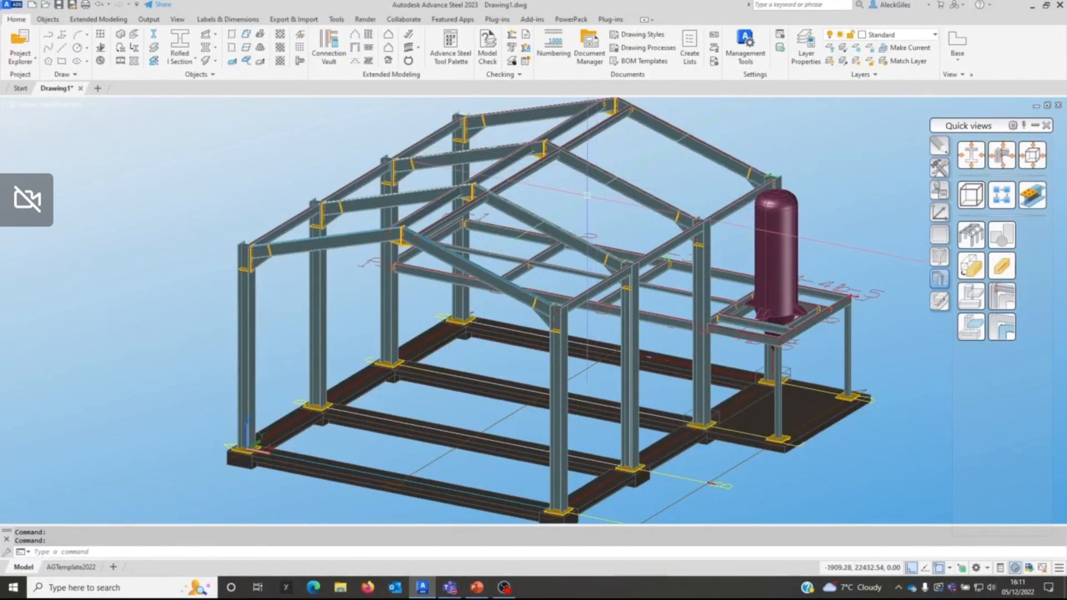
# Step: Run the CUI command and display the Rollover Tooltips settings of the AS customization file
pyautogui.write('CUI')
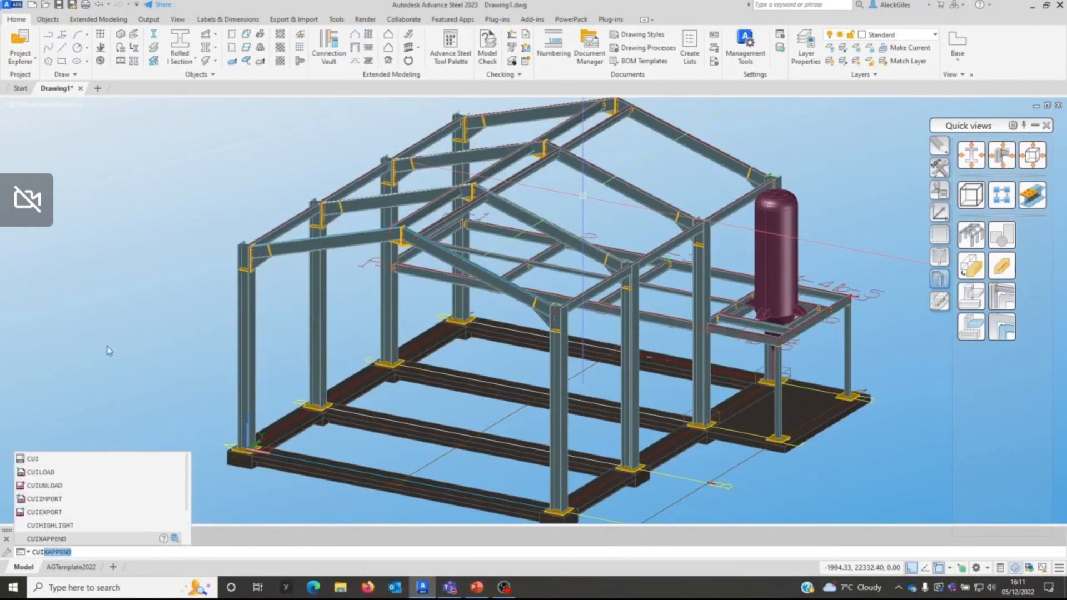
pyautogui.click(34, 459)
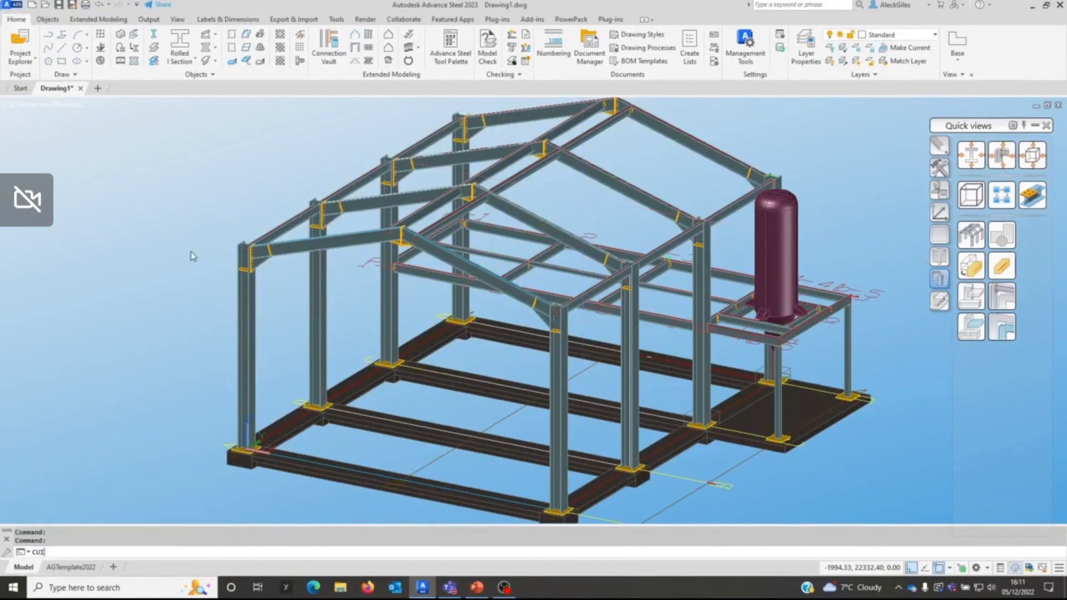
pyautogui.press('Return')
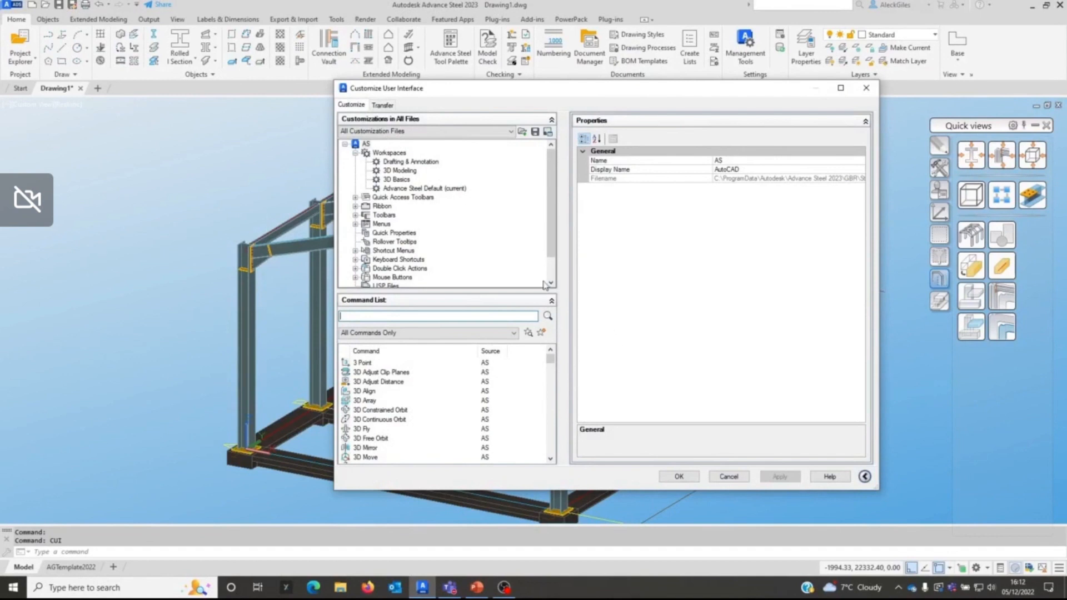
pyautogui.click(398, 244)
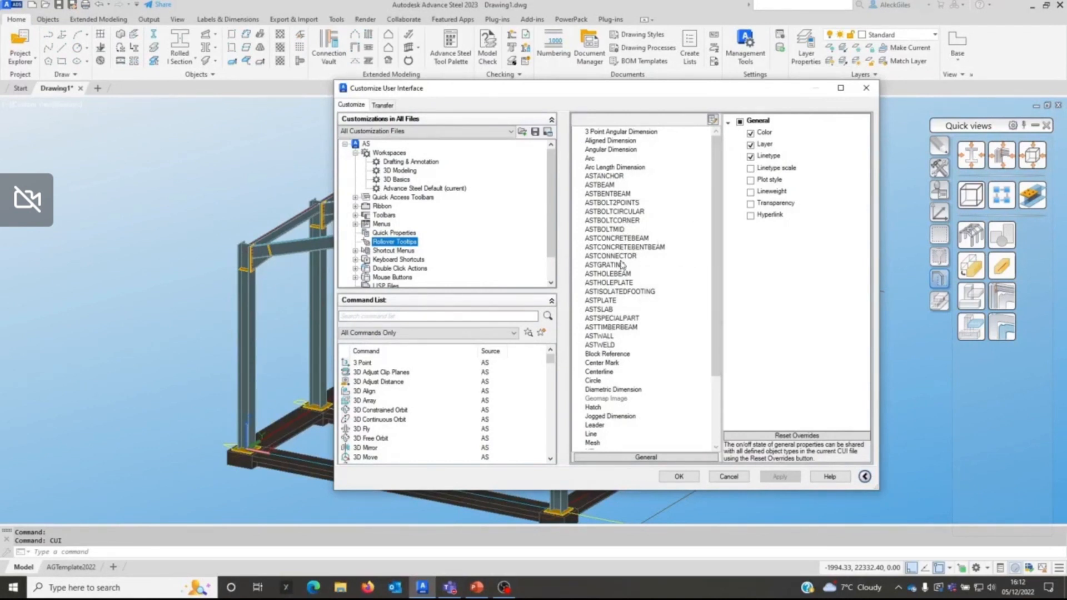
# Step: Review which AST object types are enabled for rollover tooltips in the Edit Object Type List, and accept the list
pyautogui.click(712, 120)
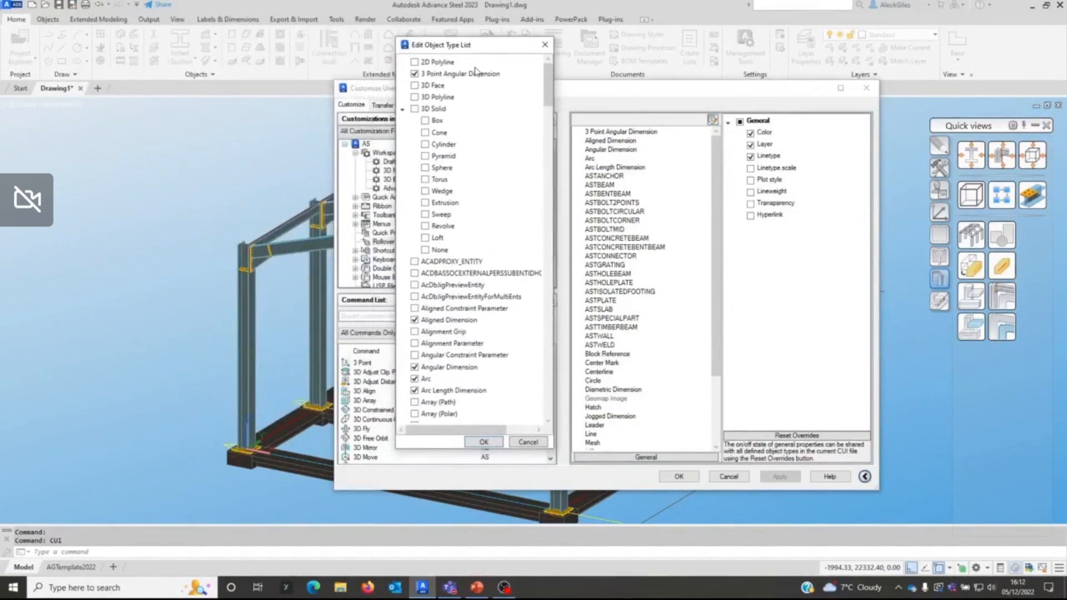
pyautogui.click(402, 109)
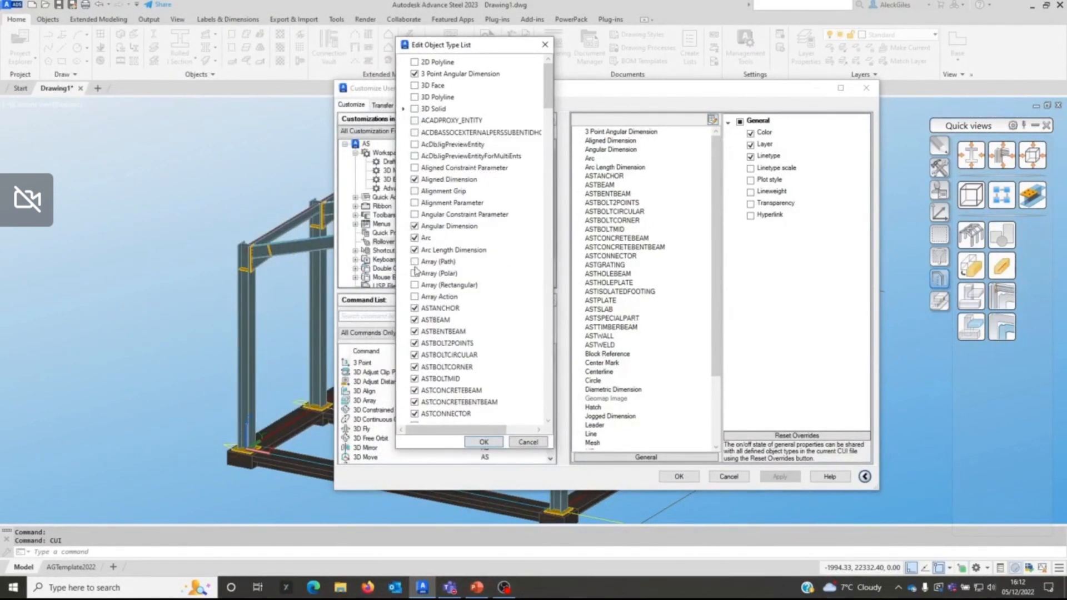
pyautogui.scroll(-2, 416, 269)
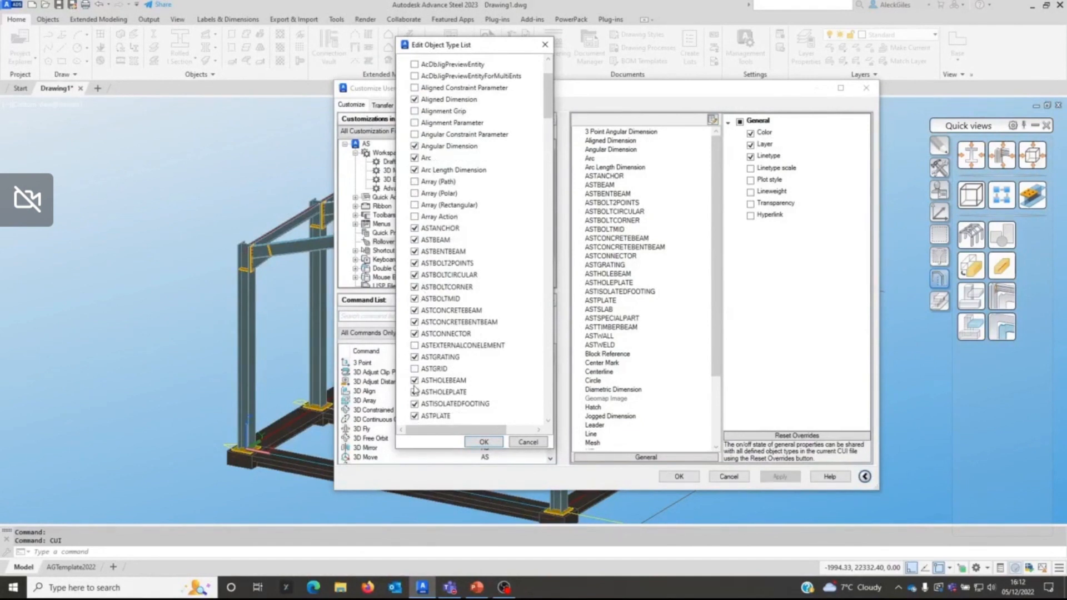
pyautogui.scroll(-1, 416, 388)
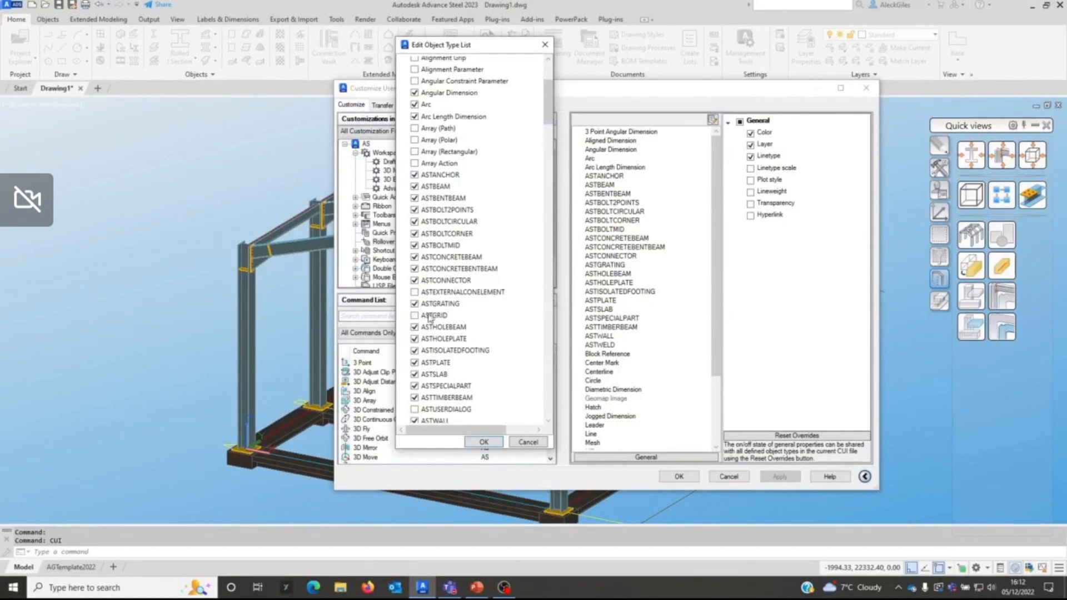
pyautogui.scroll(-2, 428, 319)
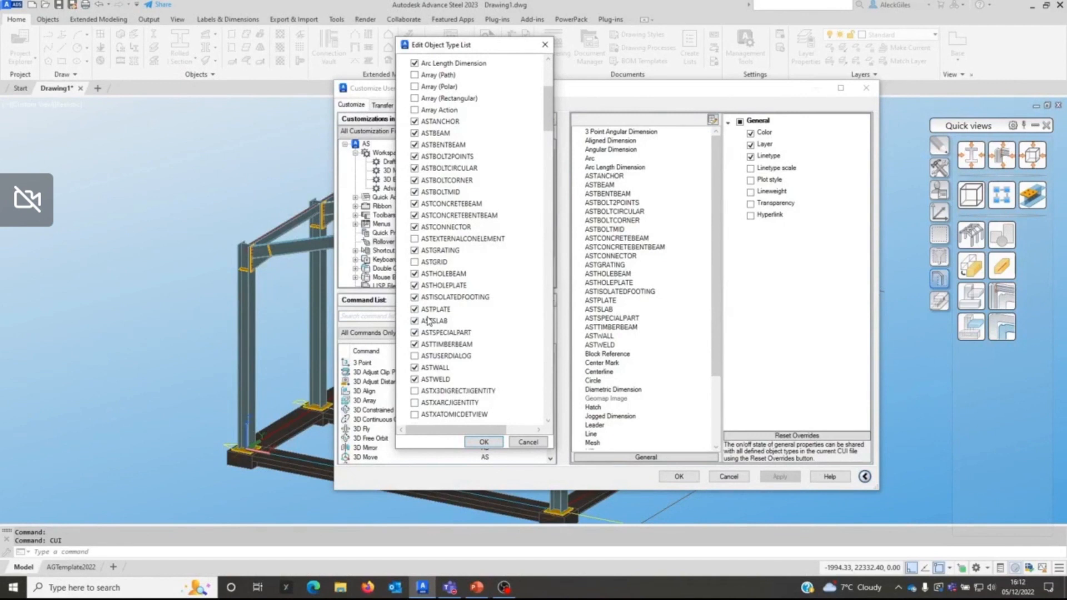
pyautogui.scroll(-2, 426, 335)
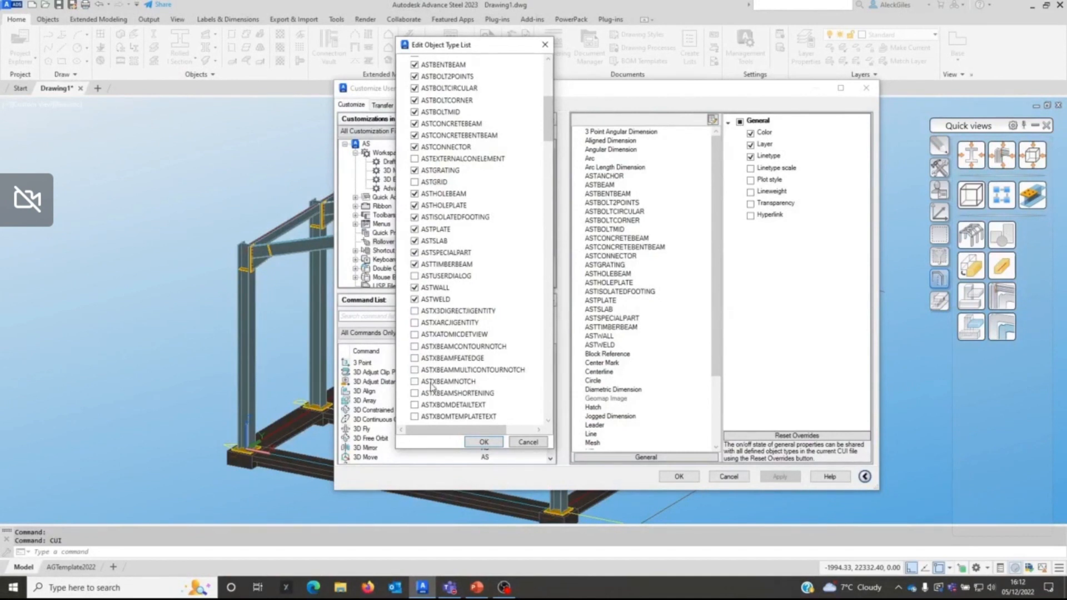
pyautogui.scroll(-3, 438, 367)
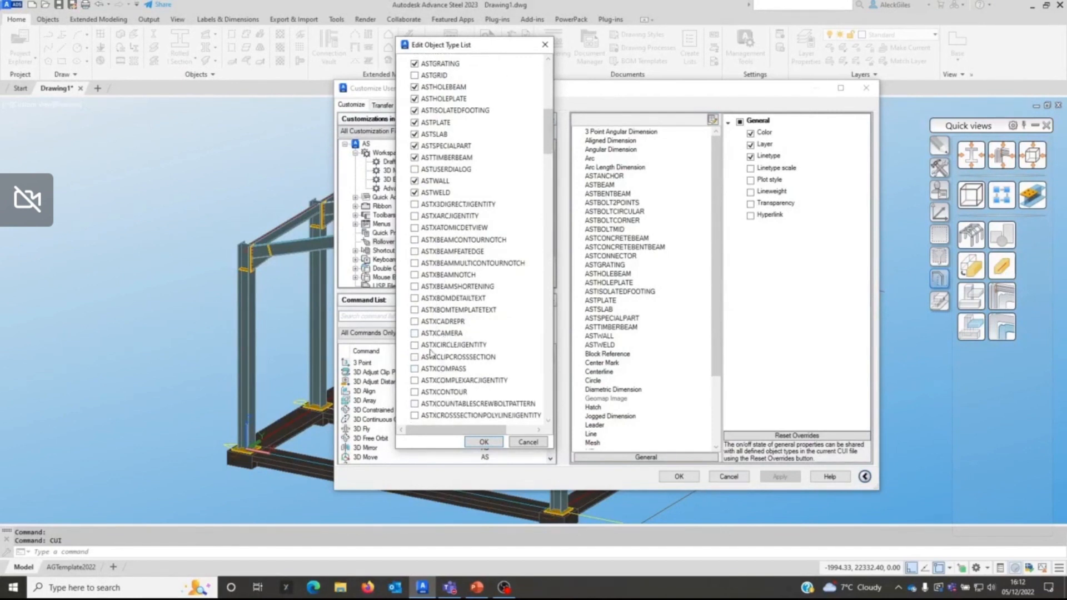
pyautogui.scroll(4, 427, 278)
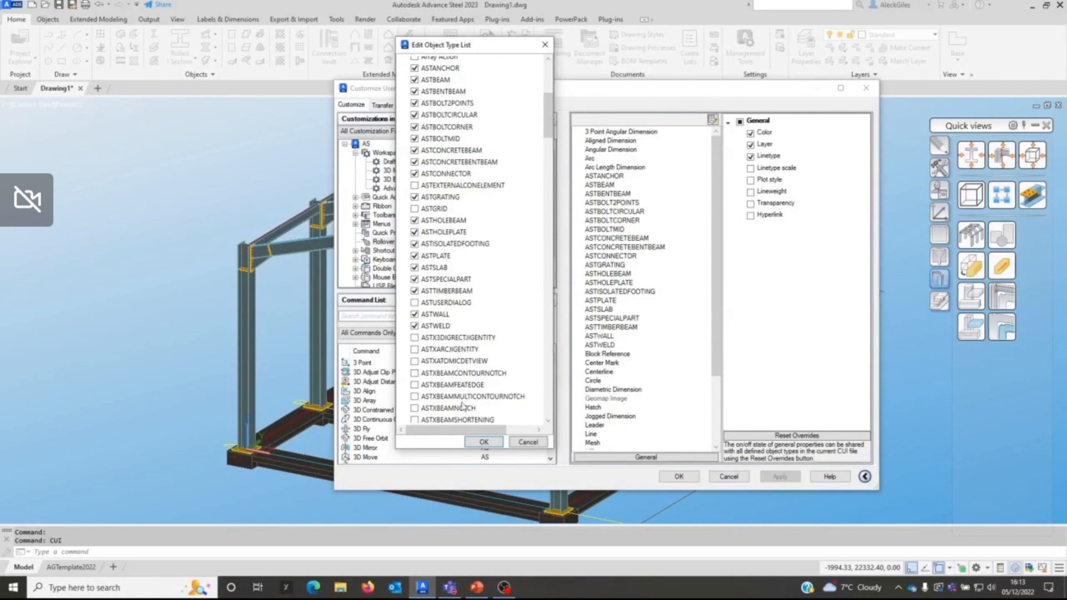
pyautogui.click(484, 442)
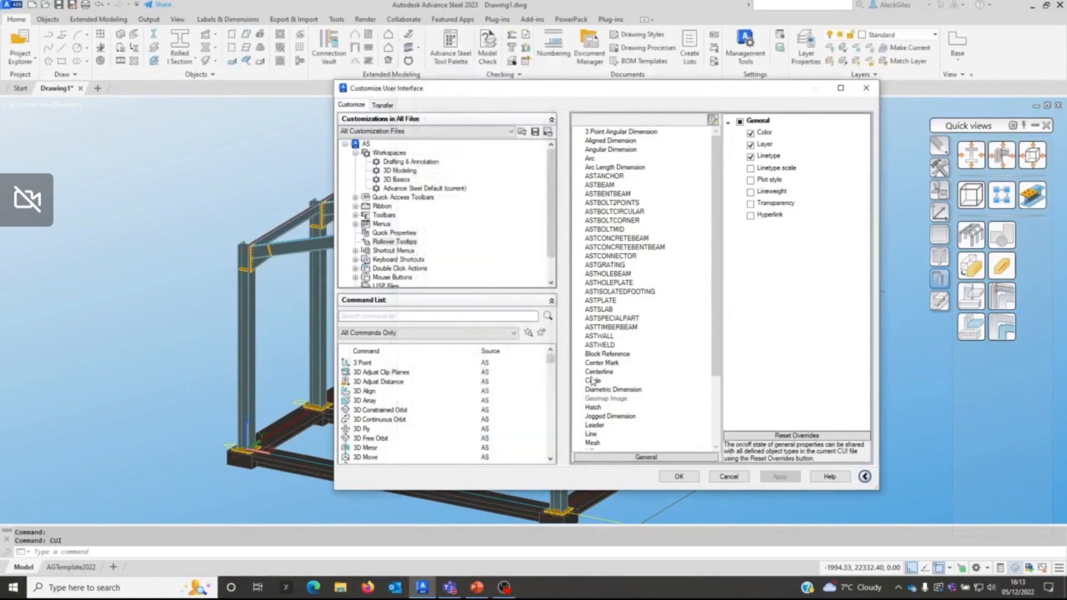
# Step: For ASTANCHOR tooltips, enable Assembly and the second Diameter and Standard entries under Properties, and turn off Layer
pyautogui.click(609, 177)
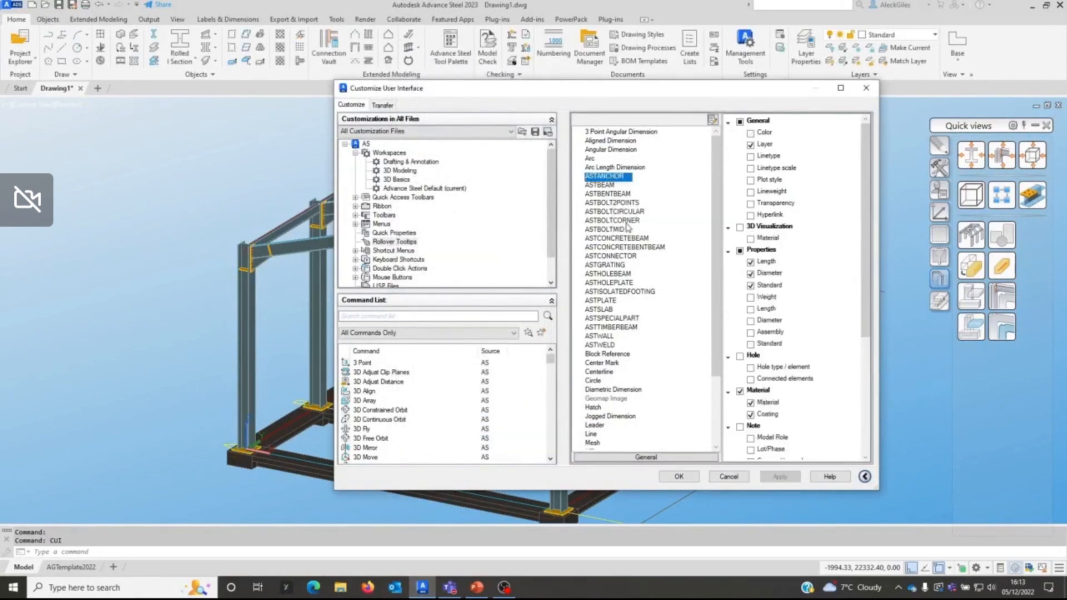
pyautogui.click(751, 332)
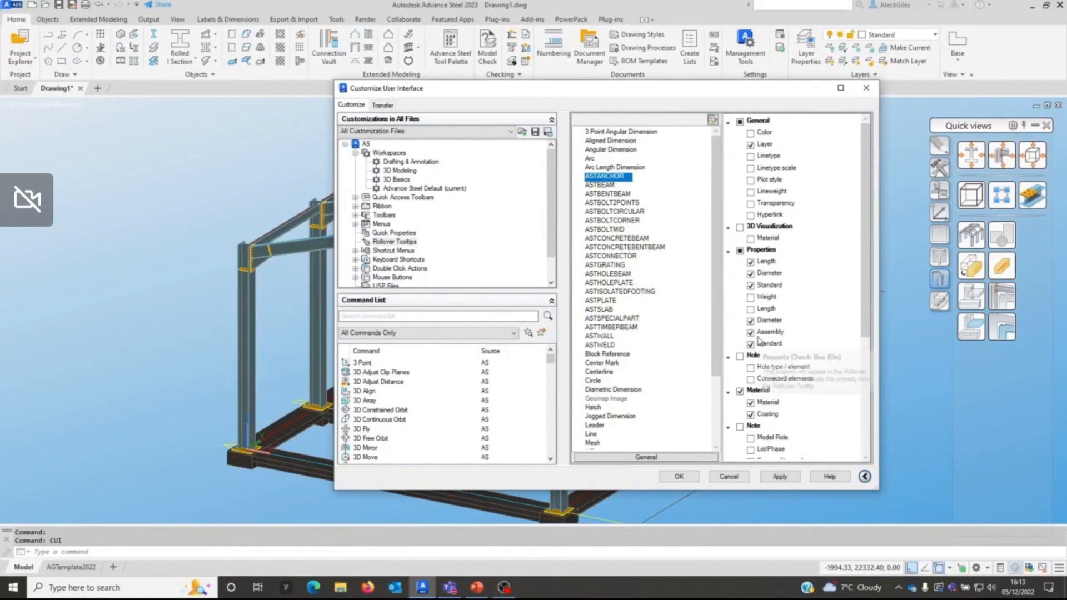
pyautogui.click(751, 144)
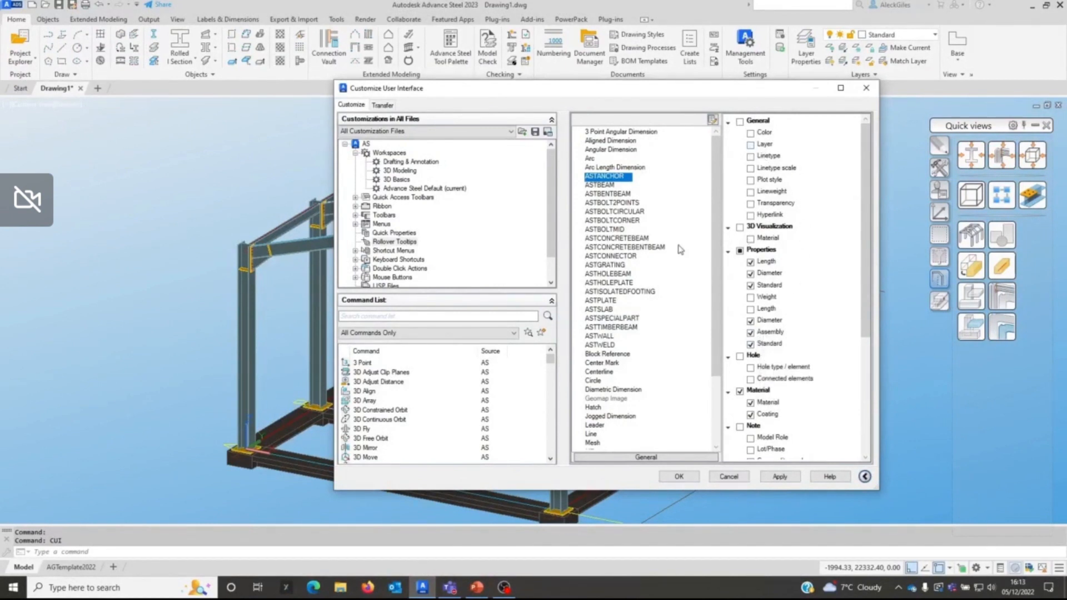
# Step: Review the tooltip properties enabled for ASTPLATE and ASTBEAM, and apply the user interface customization
pyautogui.click(604, 301)
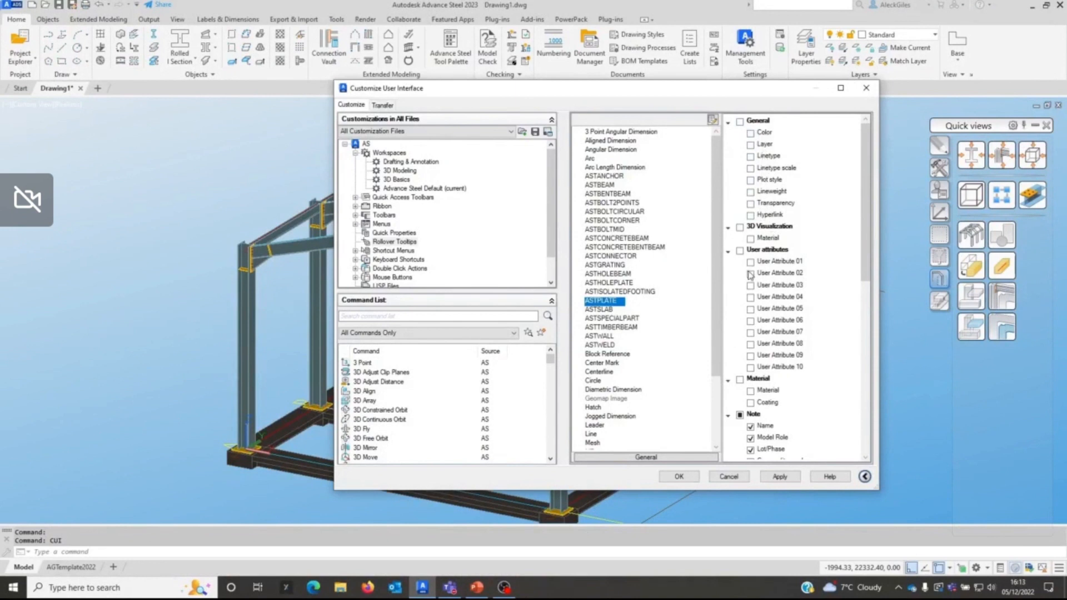
pyautogui.scroll(-3, 766, 311)
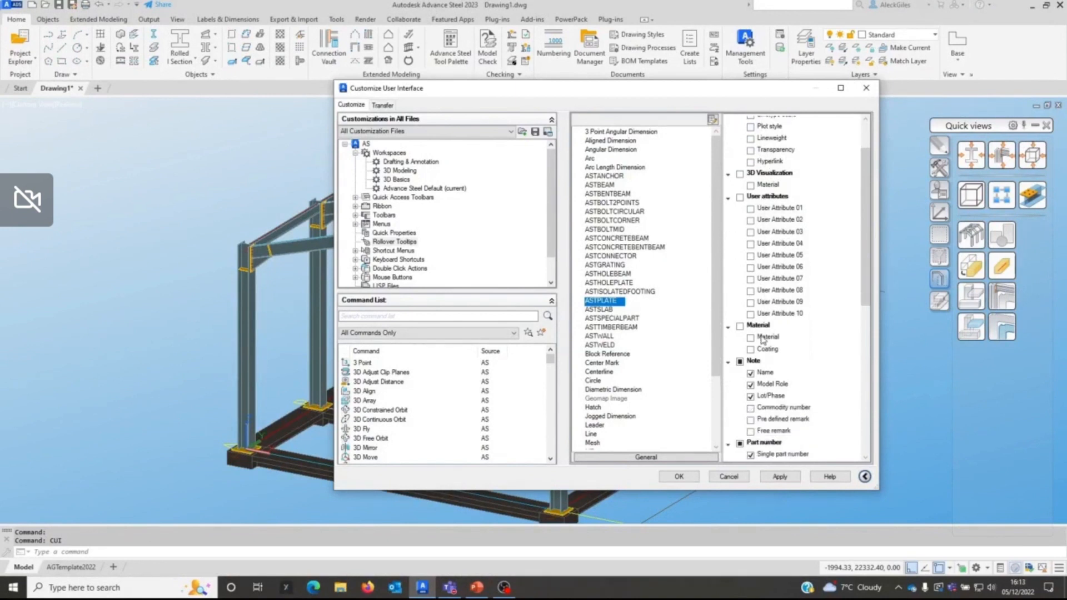
pyautogui.scroll(-2, 769, 313)
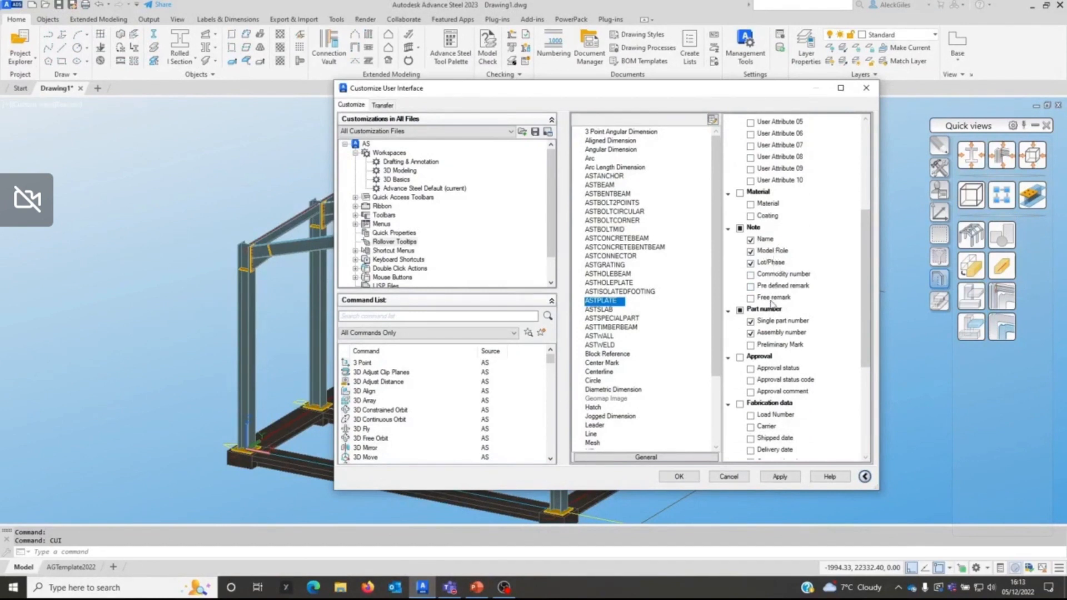
pyautogui.scroll(-5, 770, 389)
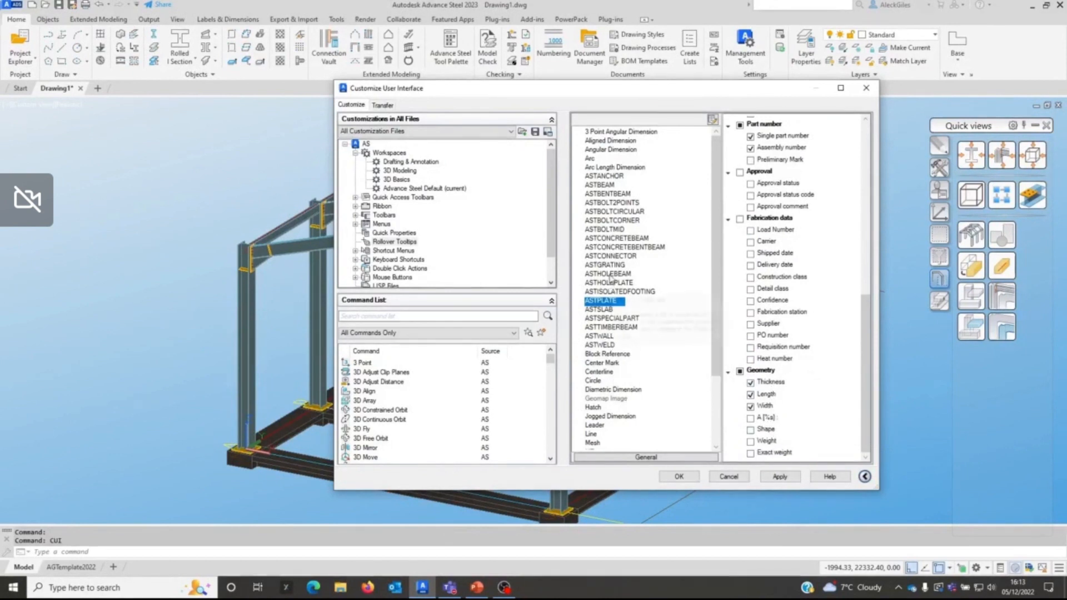
pyautogui.click(606, 185)
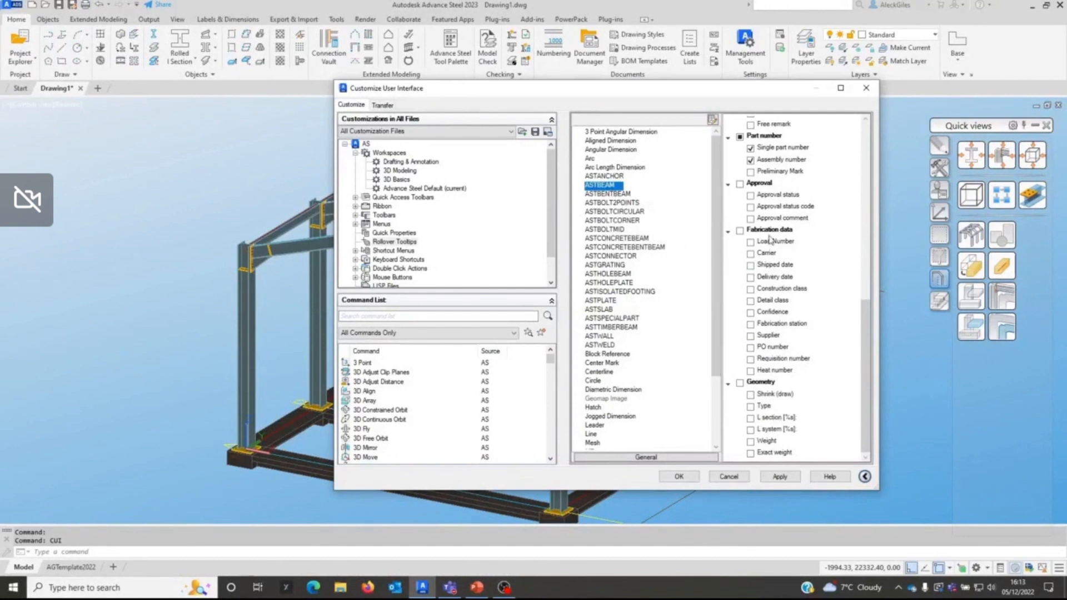
pyautogui.scroll(1, 754, 177)
pyautogui.scroll(4, 754, 177)
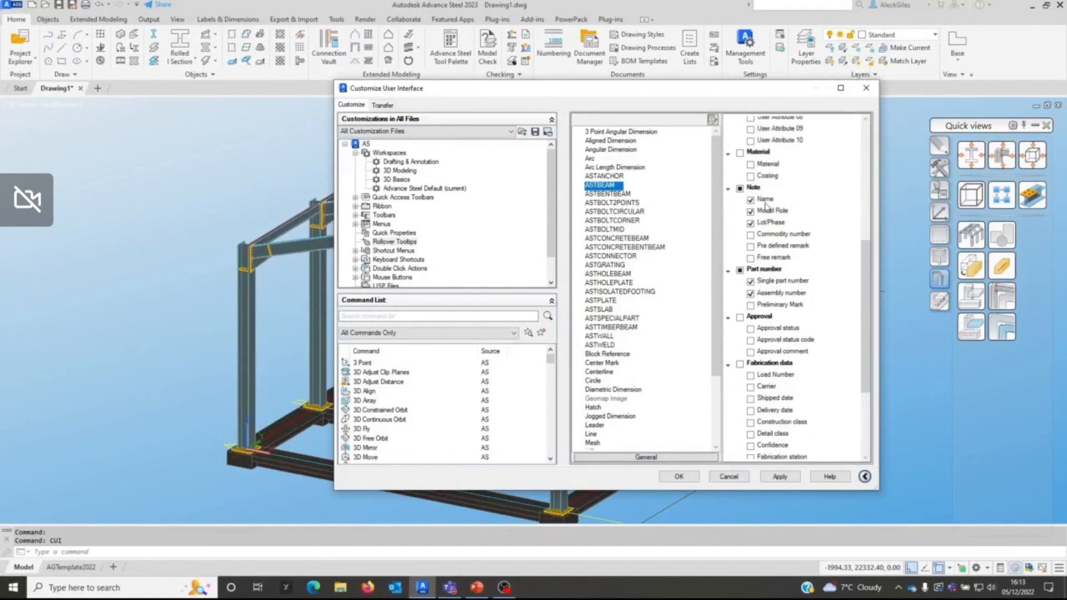
pyautogui.click(780, 476)
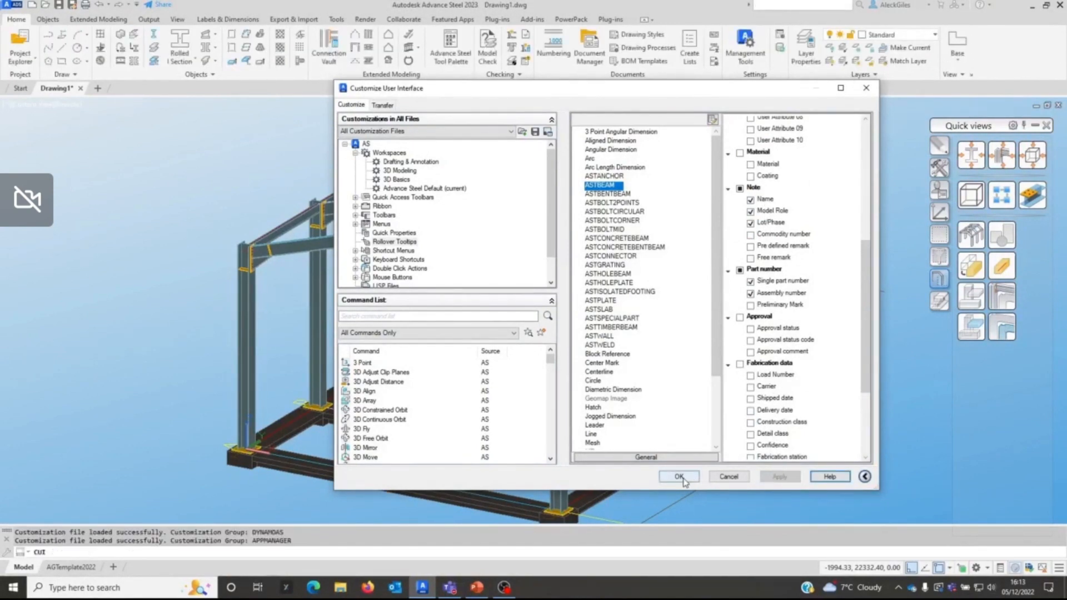
pyautogui.click(679, 476)
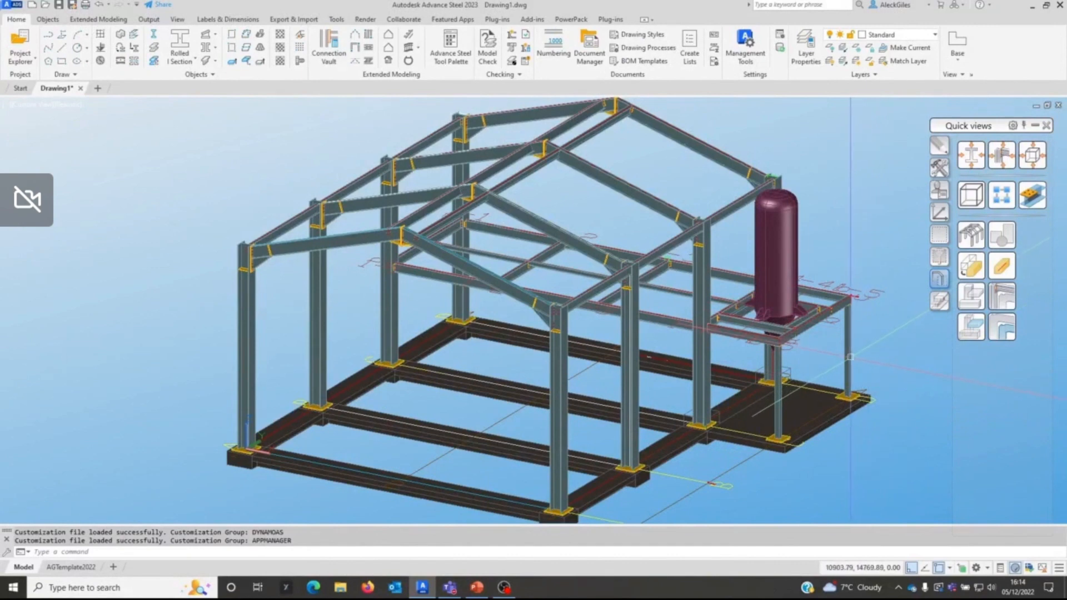
# Step: Inspect the rollover tooltip on the concrete slab near the corner base plate, and view the surrounding column bases
pyautogui.moveTo(850, 357)
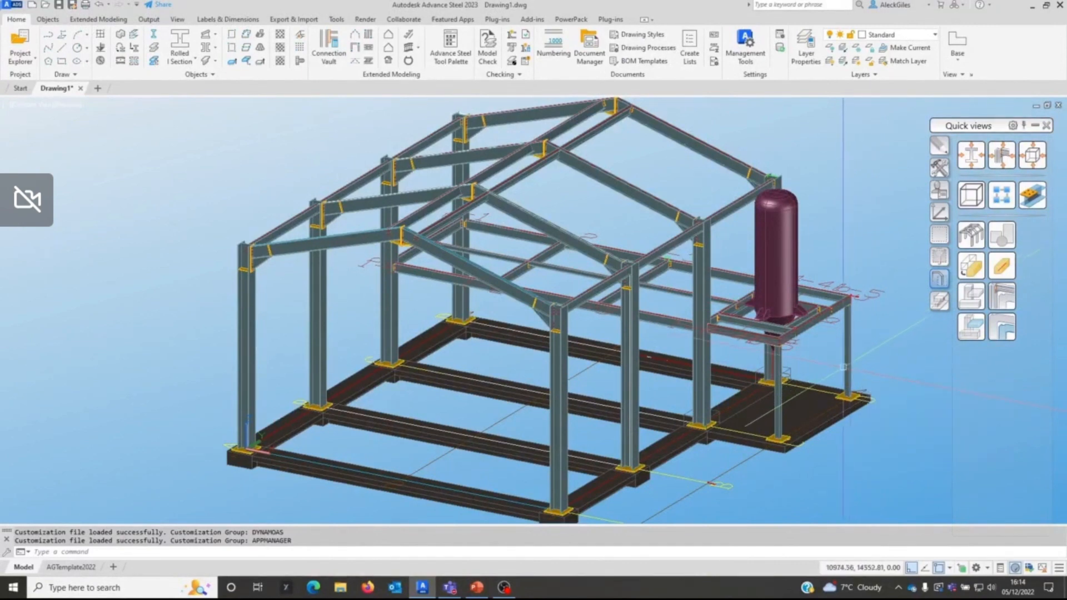
pyautogui.scroll(10, 780, 439)
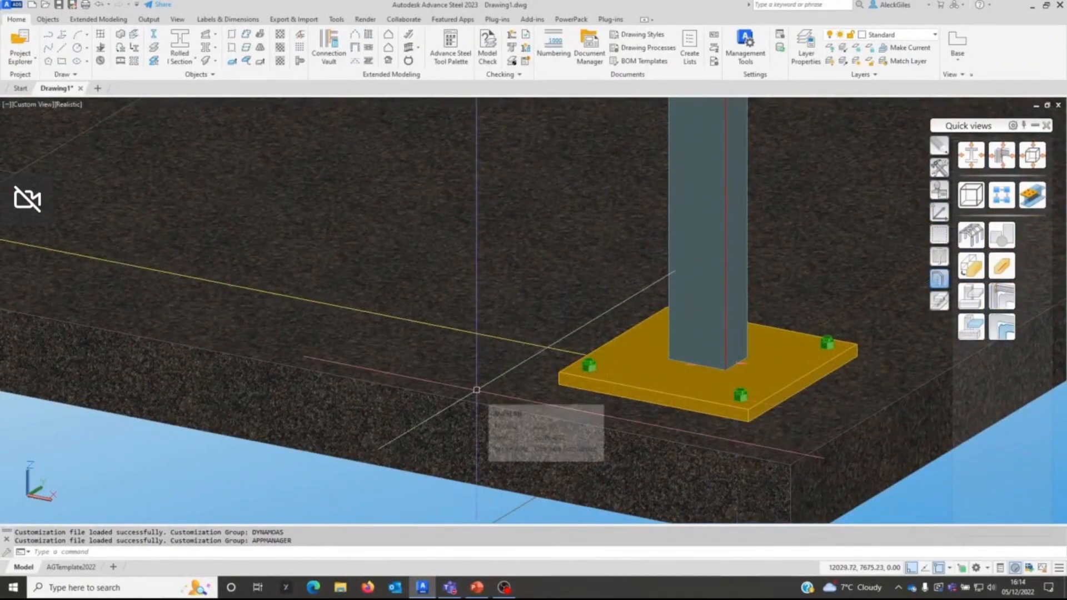
pyautogui.scroll(-4, 476, 390)
pyautogui.moveTo(370, 352); pyautogui.dragTo(636, 434, button='middle')
pyautogui.scroll(-2, 502, 330)
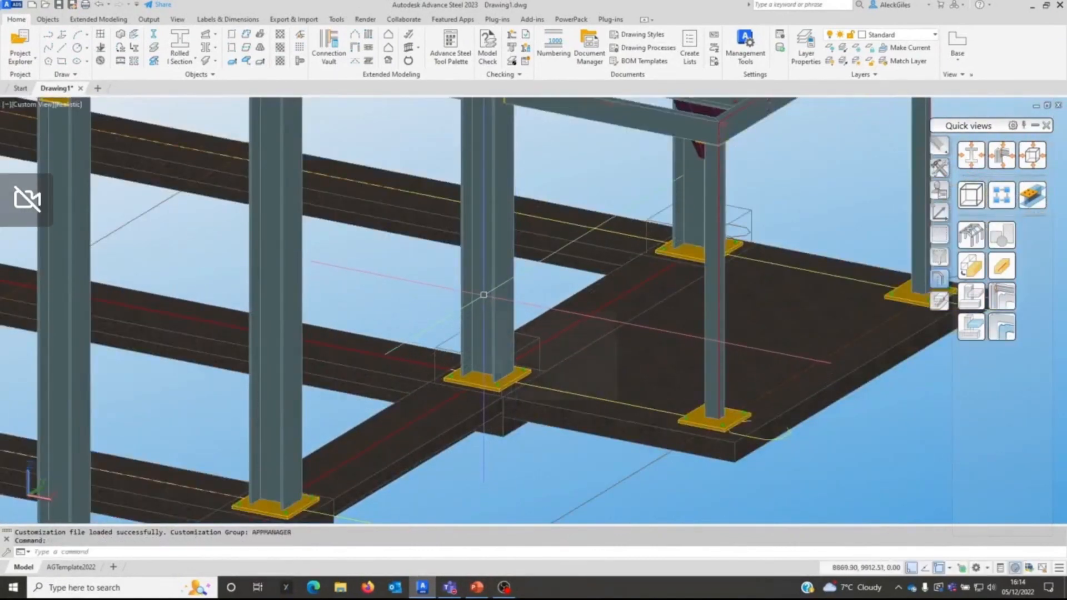
pyautogui.moveTo(517, 397); pyautogui.dragTo(667, 420, button='middle')
pyautogui.scroll(-2, 668, 419)
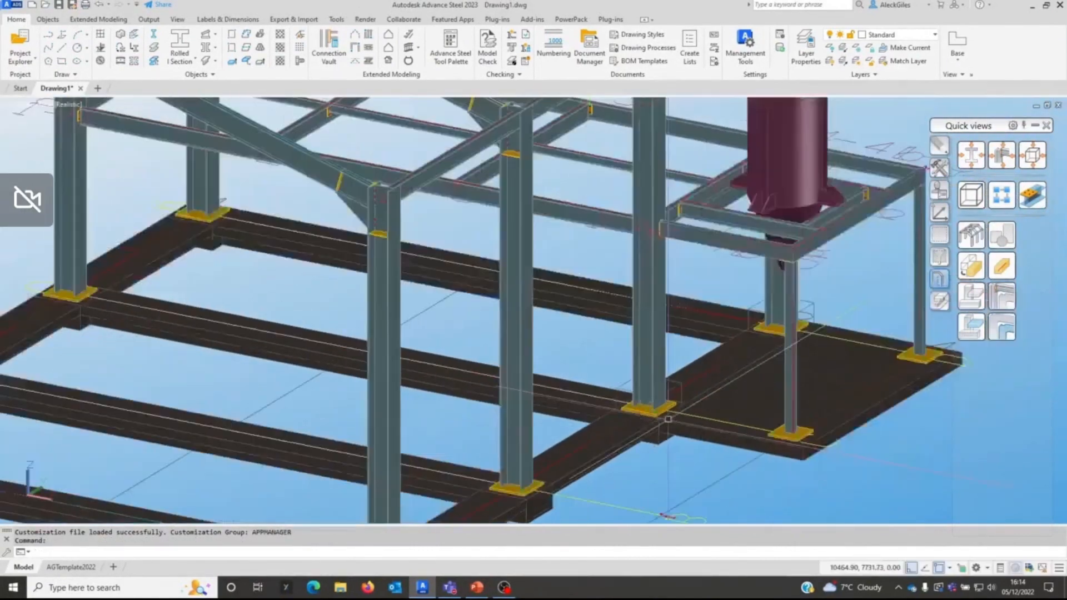
# Step: Turn off the rollover ToolTips in the display options and accept the options
pyautogui.scroll(-3, 668, 419)
pyautogui.scroll(-2, 694, 438)
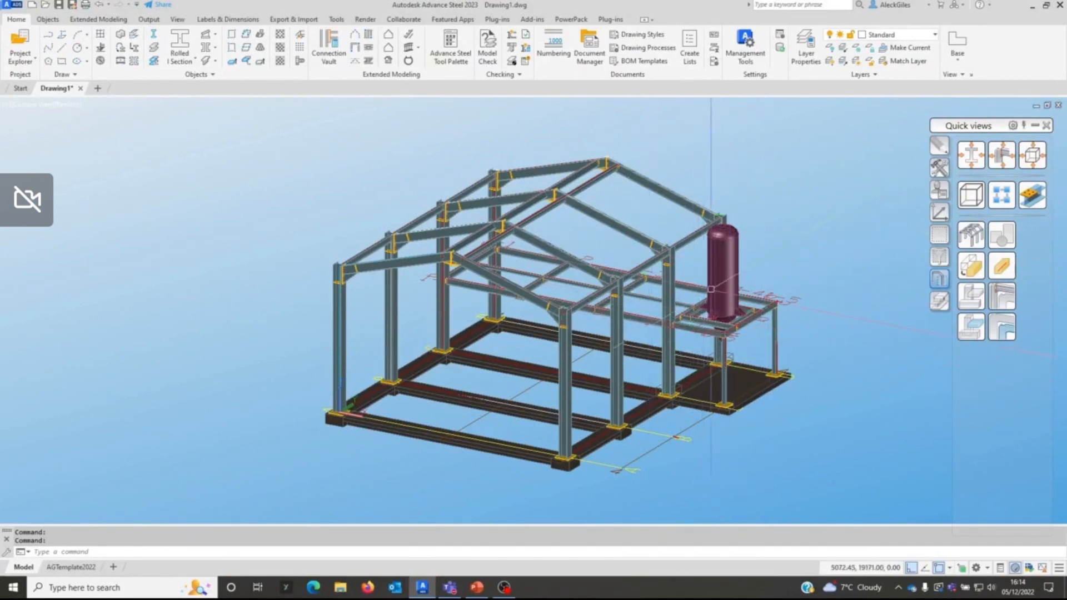
pyautogui.rightClick(264, 333)
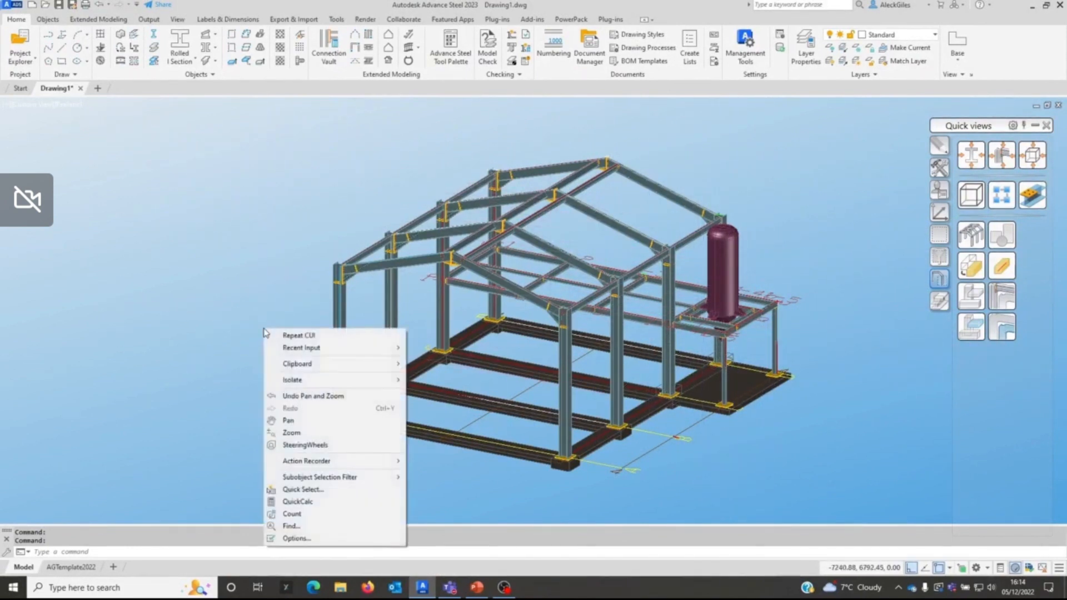
pyautogui.click(296, 538)
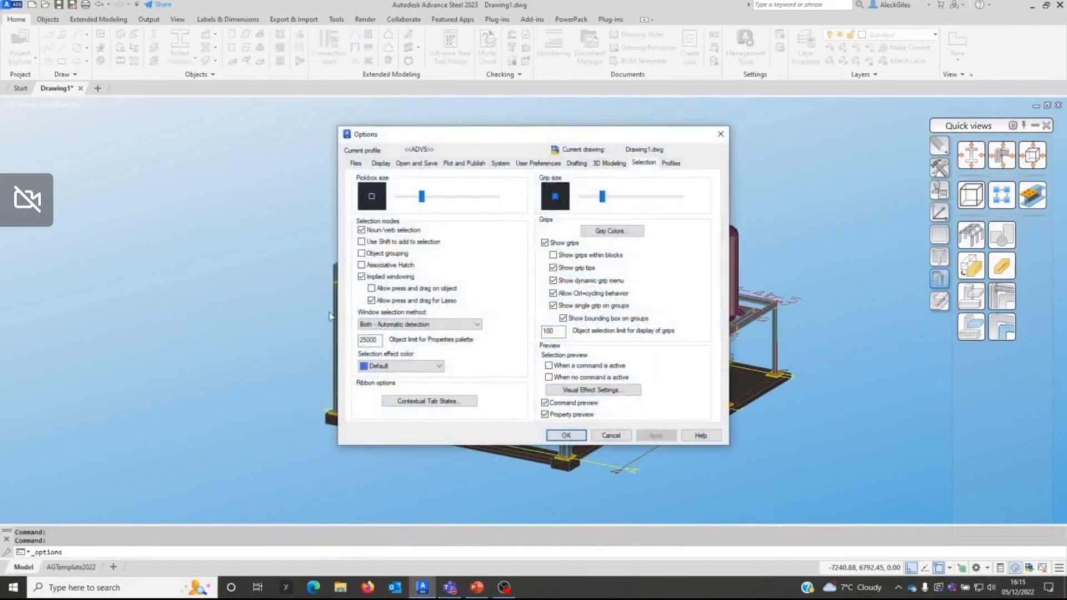
pyautogui.click(381, 163)
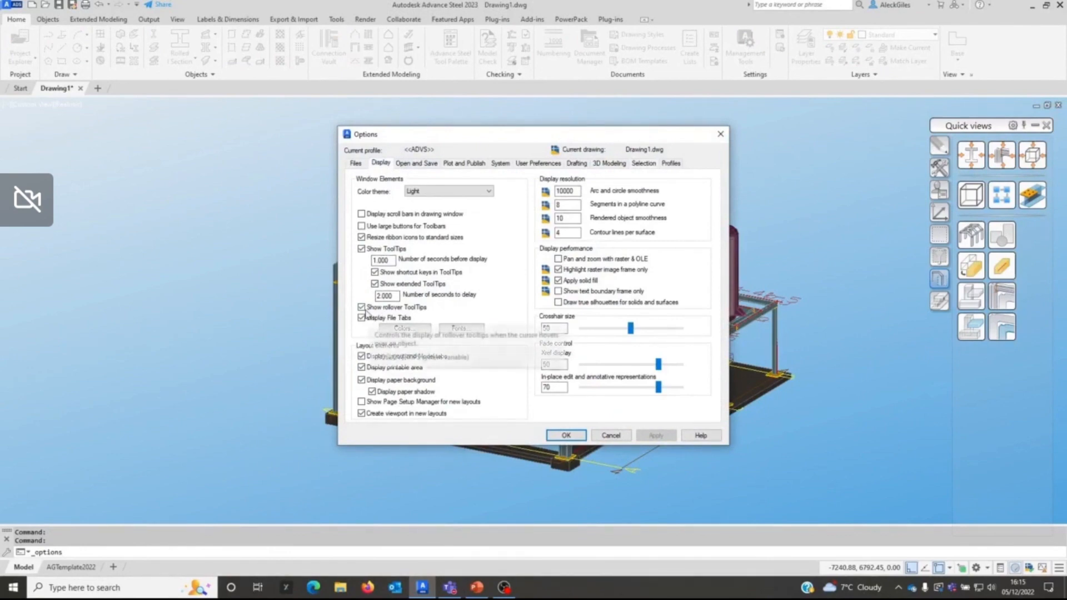
pyautogui.click(369, 309)
pyautogui.click(566, 435)
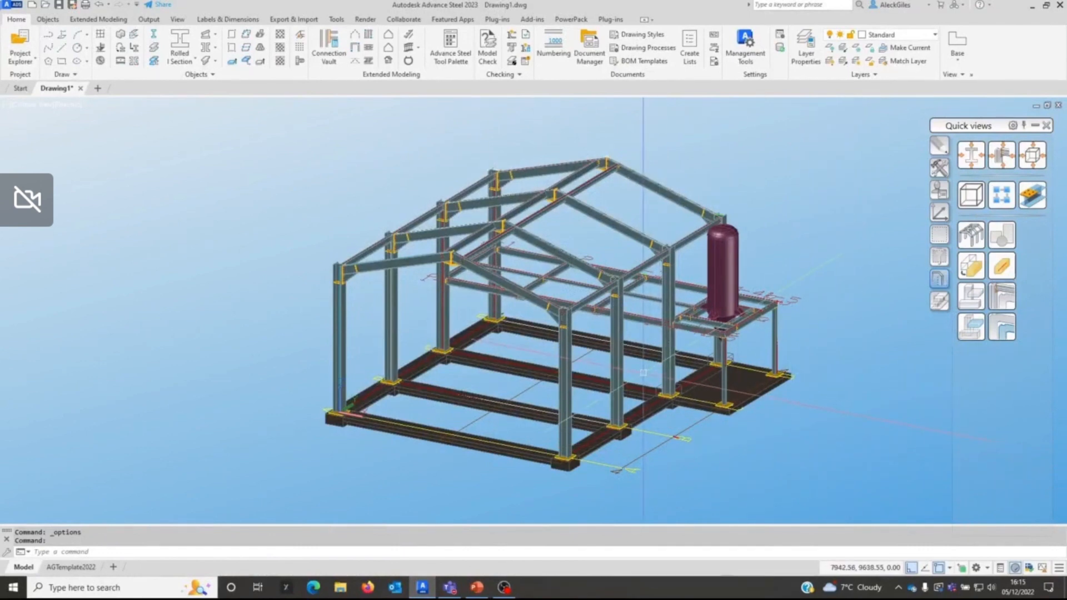
# Step: Open the user interface customization with the CUI command and compare its Quick Properties and Rollover Tooltips settings
pyautogui.write('cui')
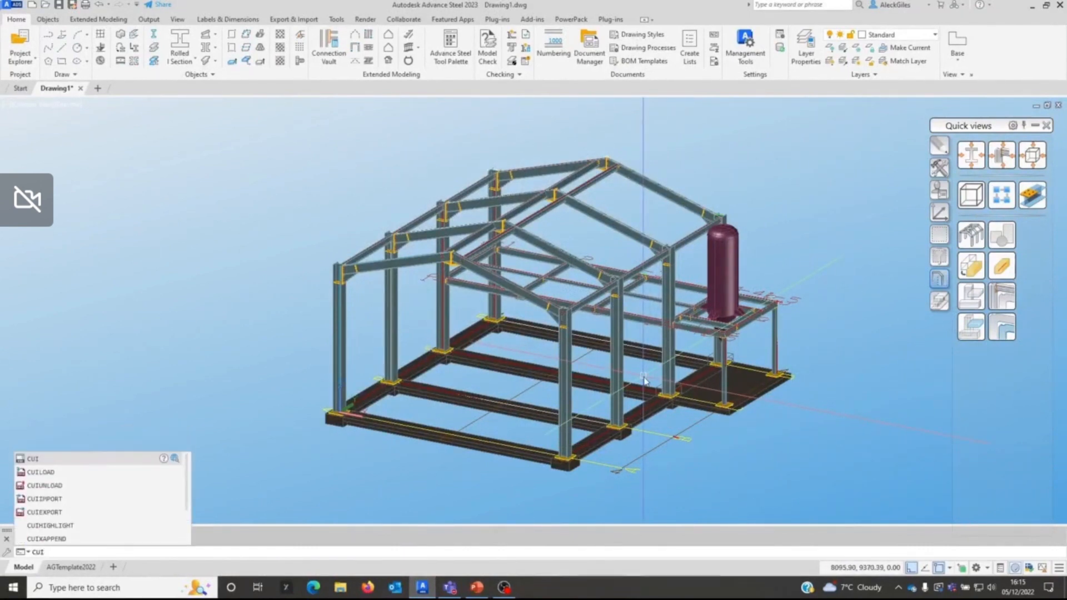
pyautogui.press('Return')
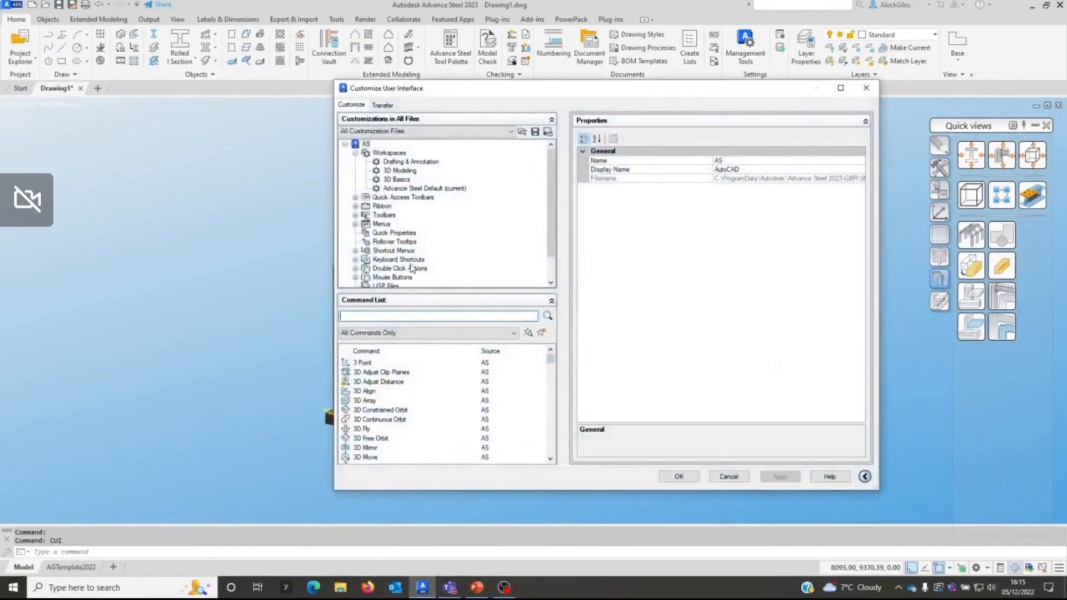
pyautogui.click(391, 233)
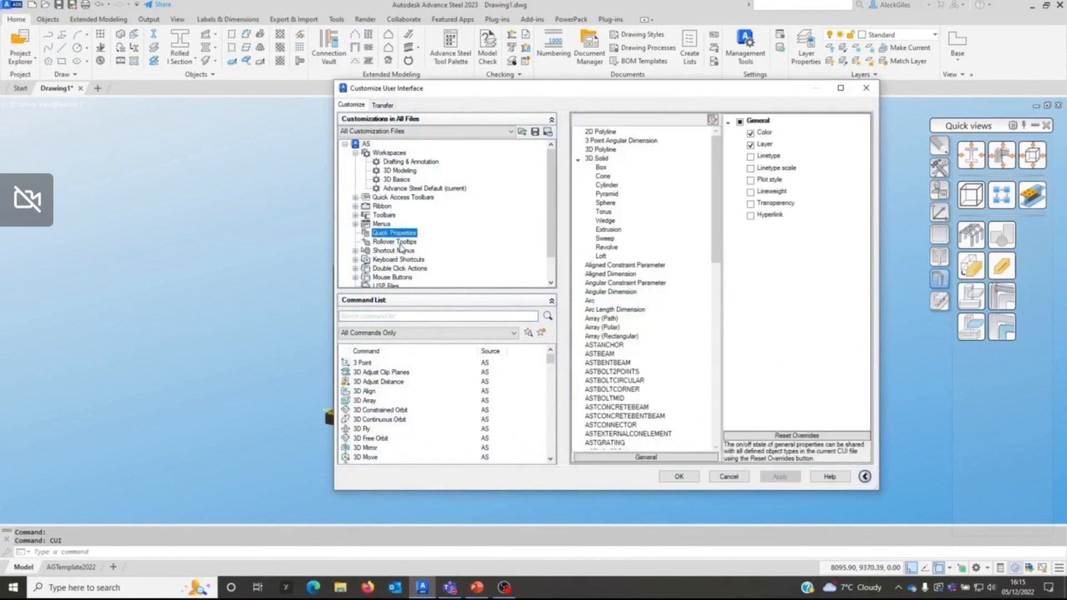
pyautogui.click(399, 244)
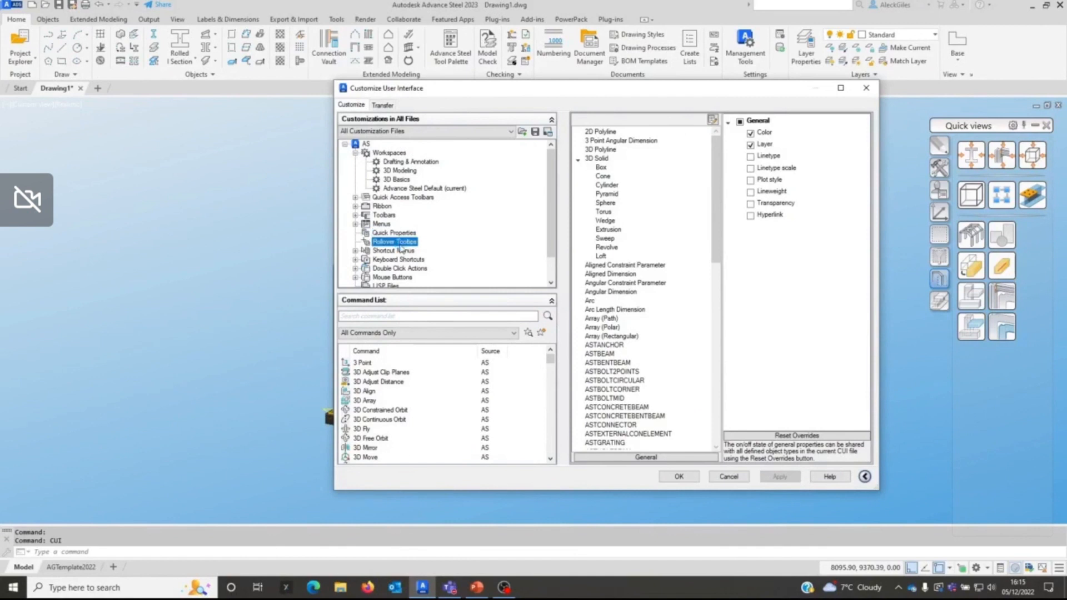
pyautogui.click(399, 233)
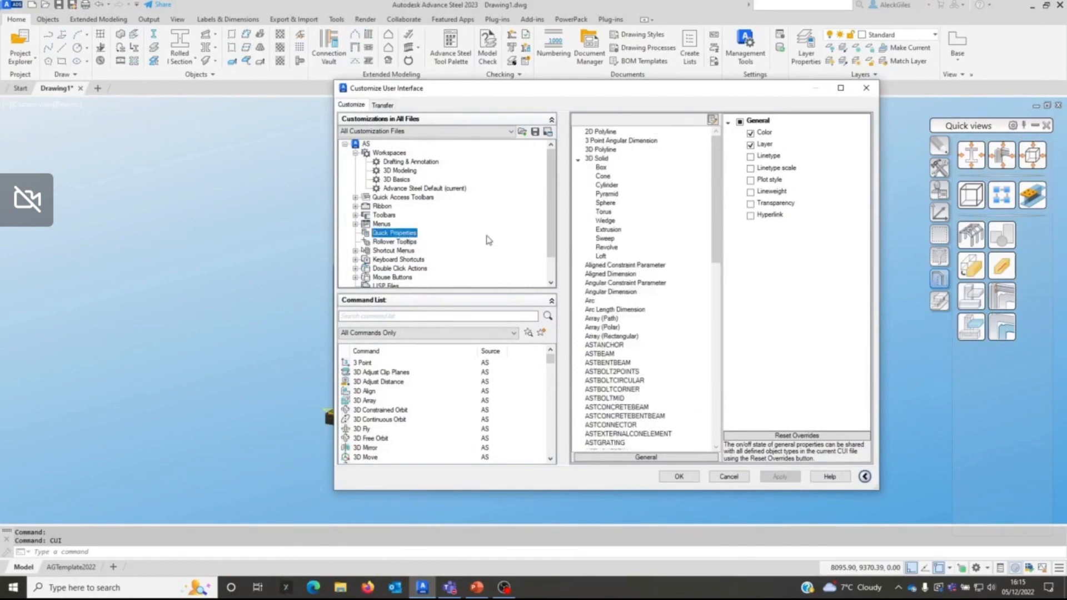
# Step: Enable the second Diameter and Standard entries in the Quick Properties of ASTANCHOR, then apply and accept the customization
pyautogui.click(606, 266)
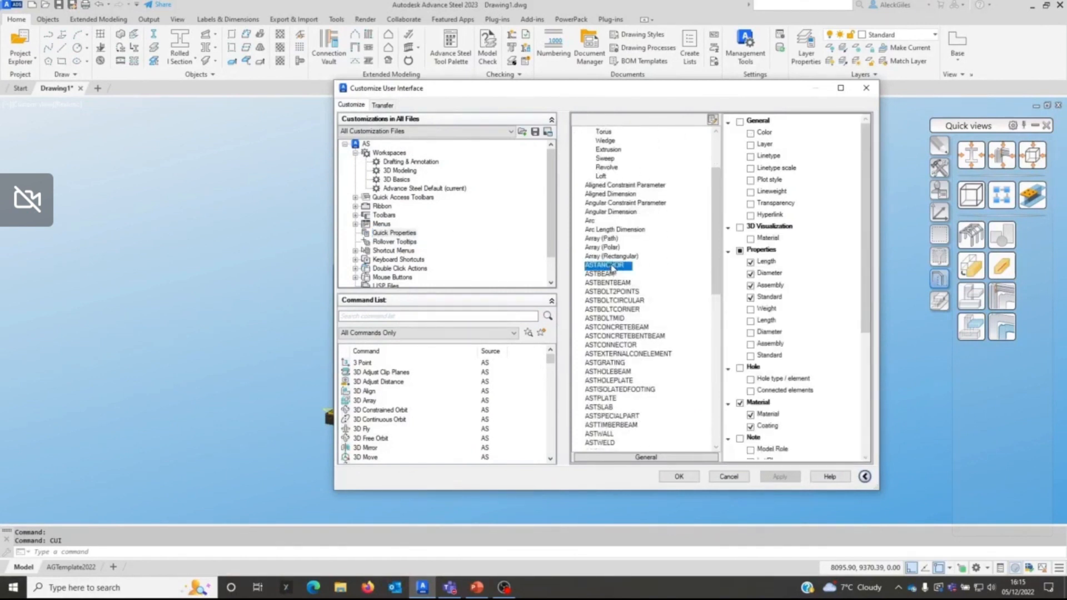
pyautogui.click(751, 333)
pyautogui.click(751, 344)
pyautogui.click(751, 355)
pyautogui.click(775, 477)
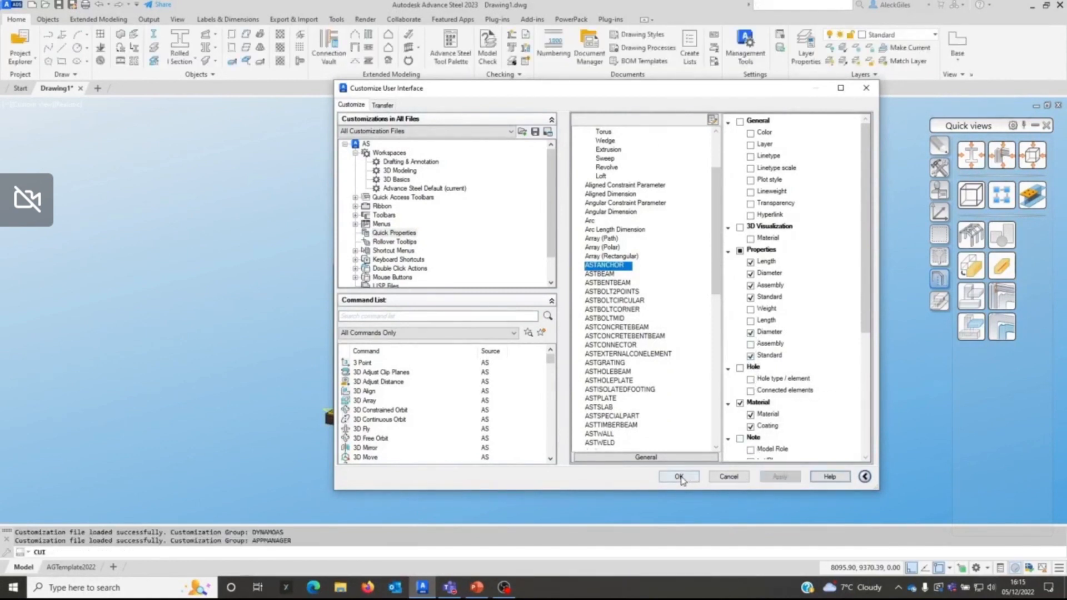
pyautogui.click(678, 477)
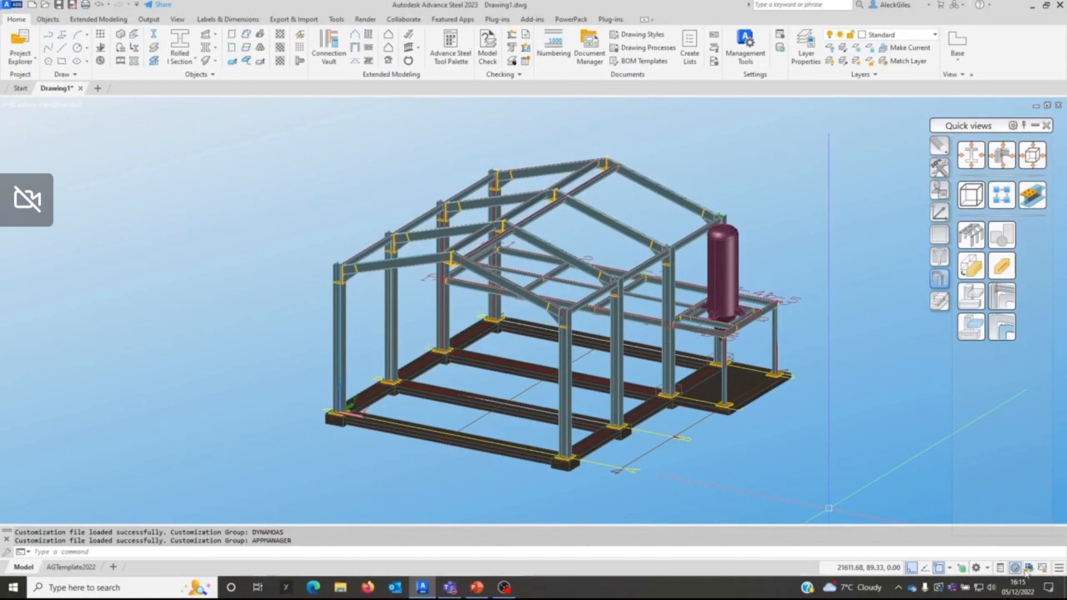
# Step: Check that Quick Properties is enabled in the status bar customization list, and select the rear rafter as a test before clearing the selection
pyautogui.click(1058, 569)
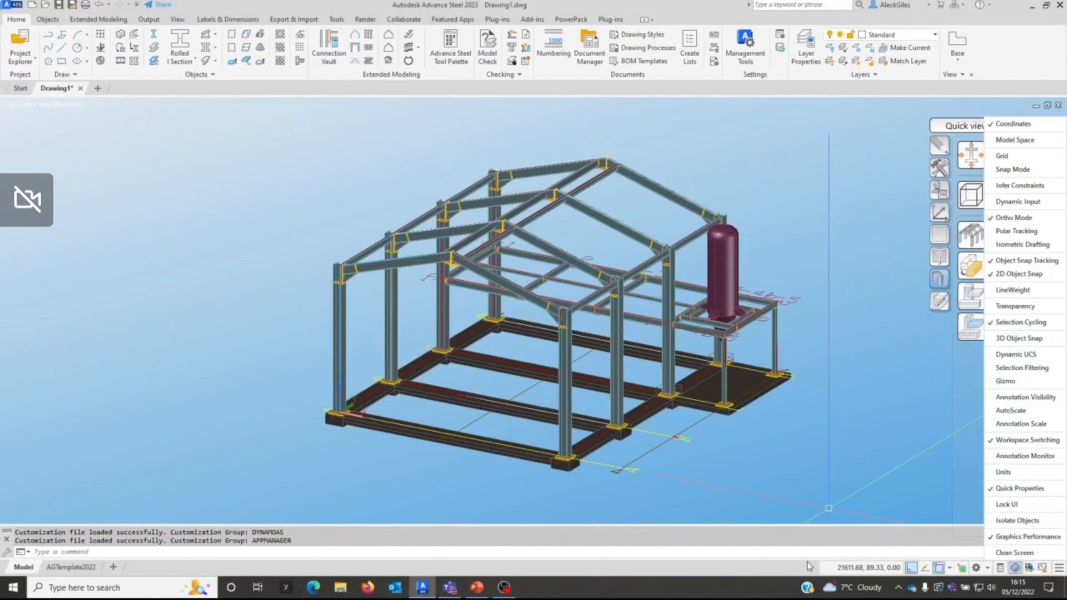
pyautogui.click(782, 568)
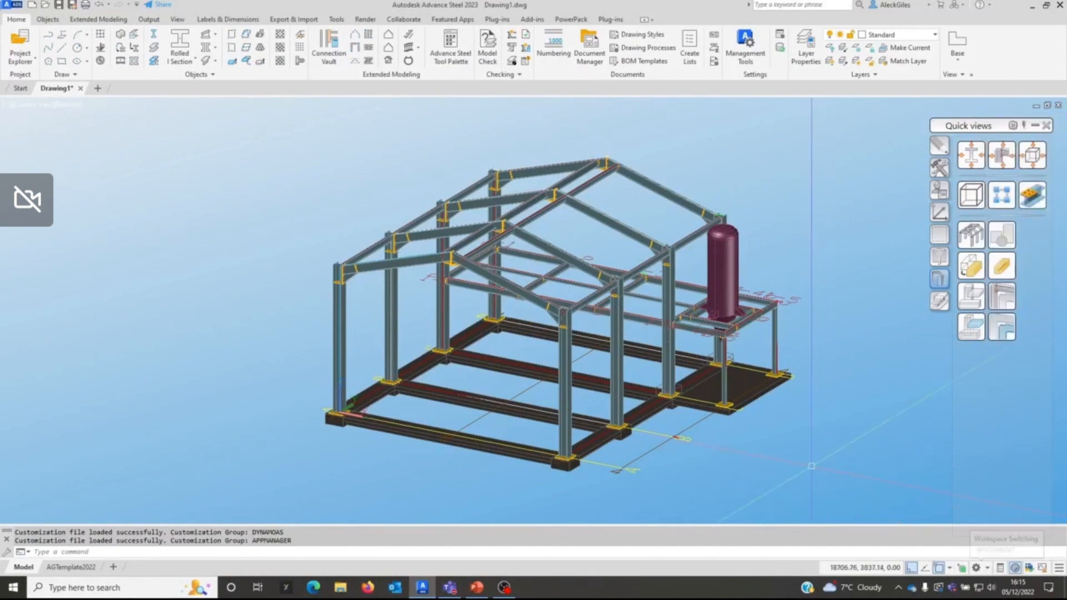
pyautogui.click(664, 192)
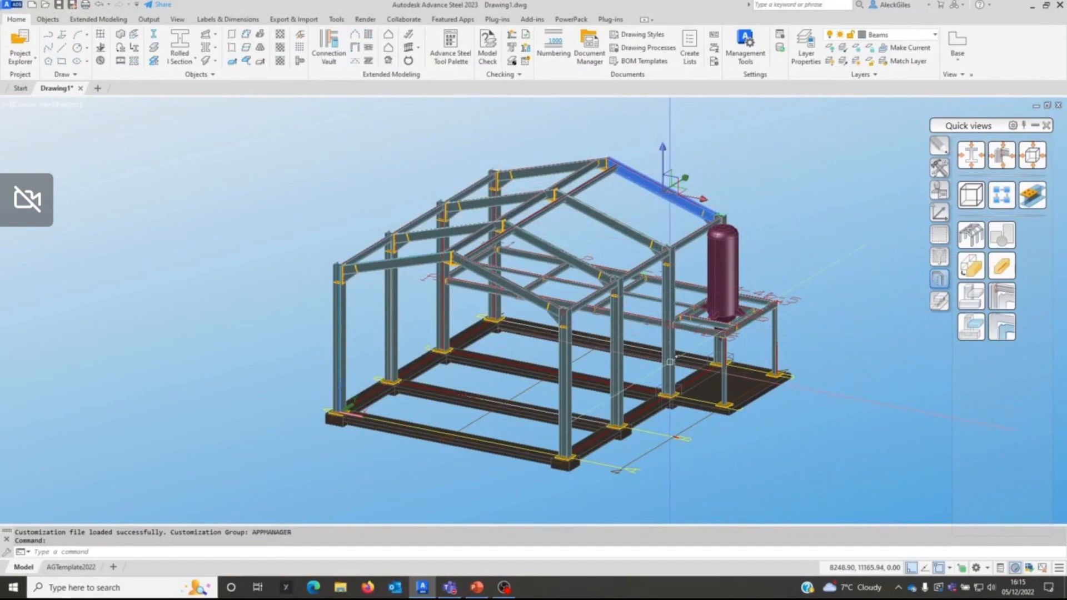
pyautogui.press('Escape')
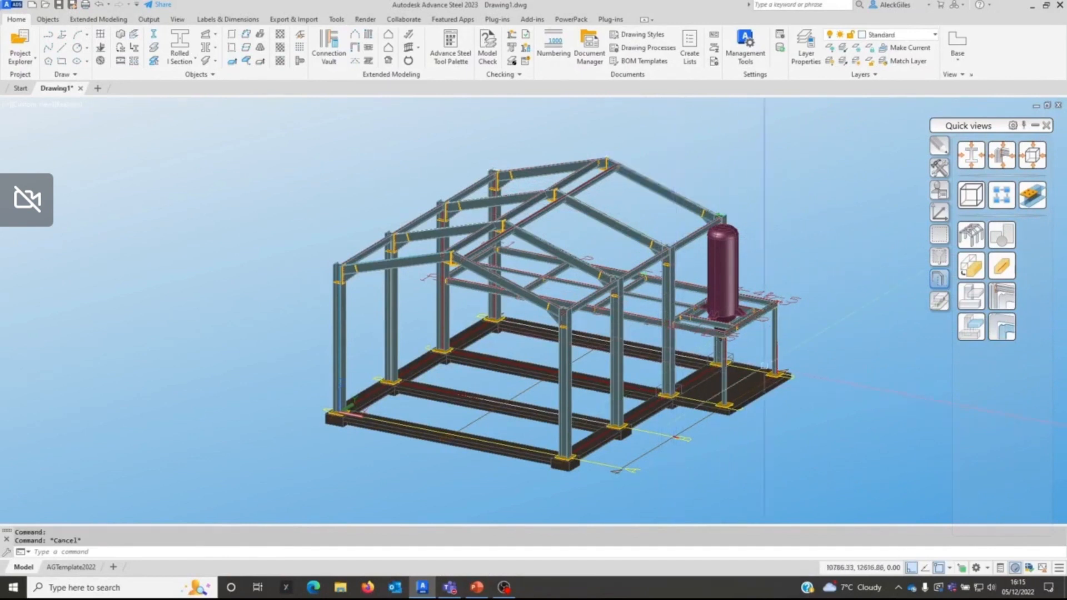
# Step: Turn on Quick Properties, inspect the properties it shows for the rear rafter, and clear the selection
pyautogui.click(1000, 568)
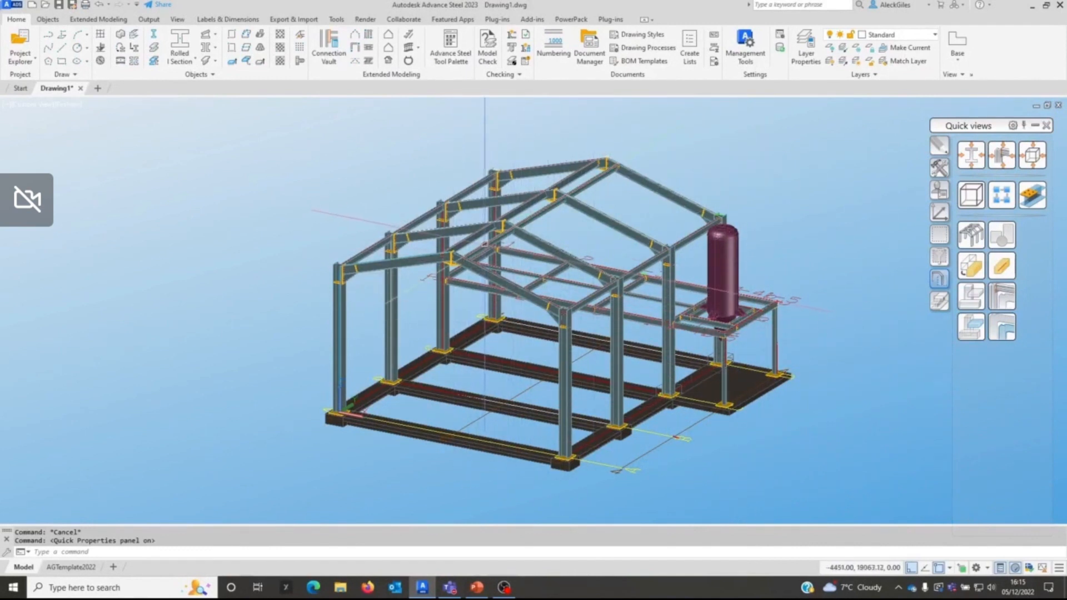
pyautogui.click(658, 187)
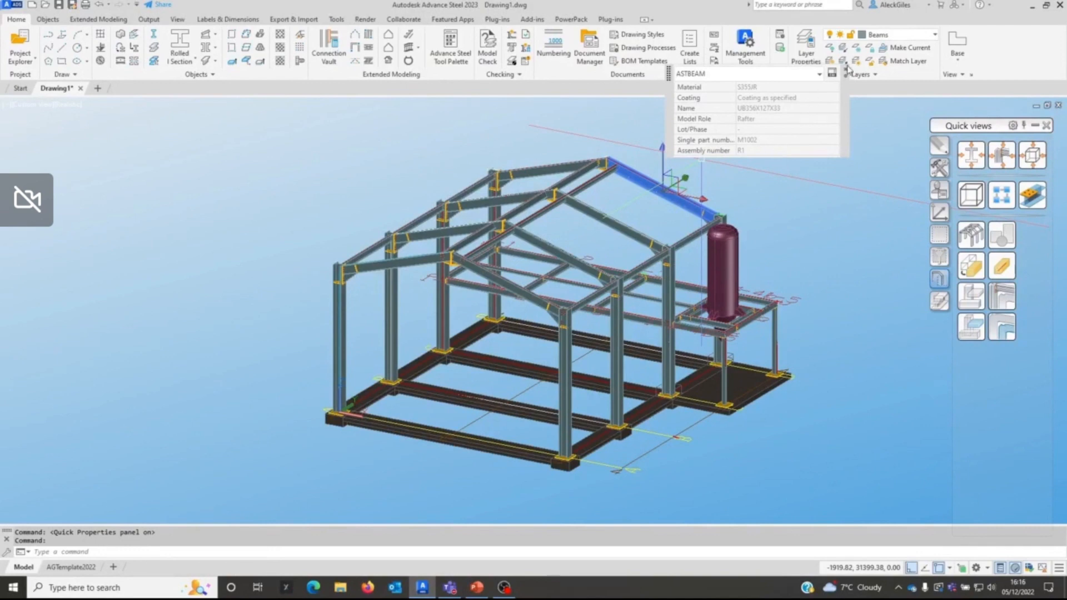
pyautogui.press('Escape')
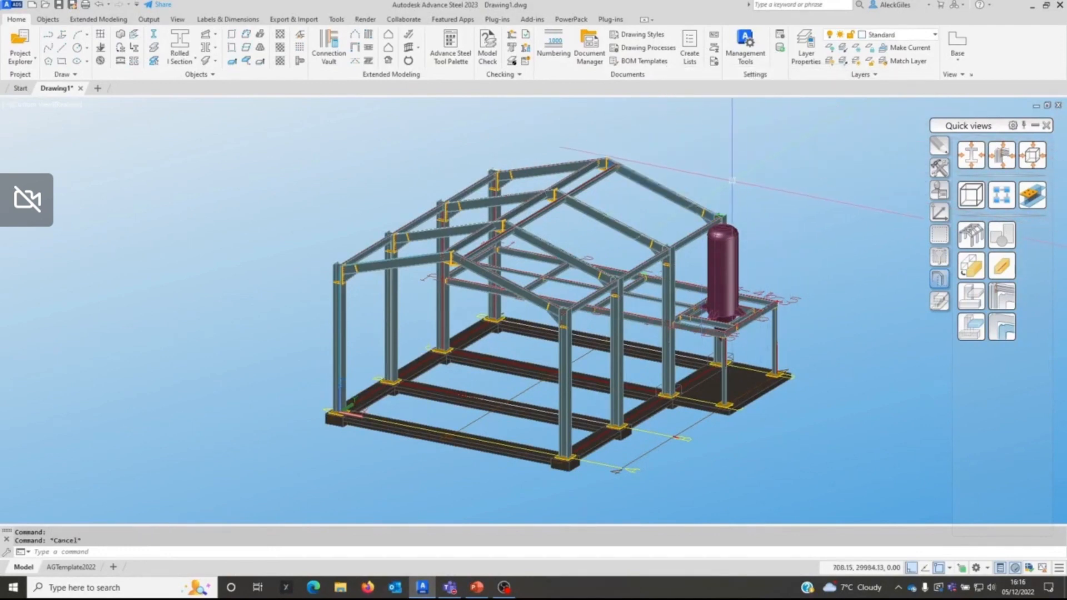
# Step: Inspect the Quick Properties of the corner column's base plate on the concrete slab, and clear the selection
pyautogui.scroll(4, 719, 304)
pyautogui.scroll(8, 719, 305)
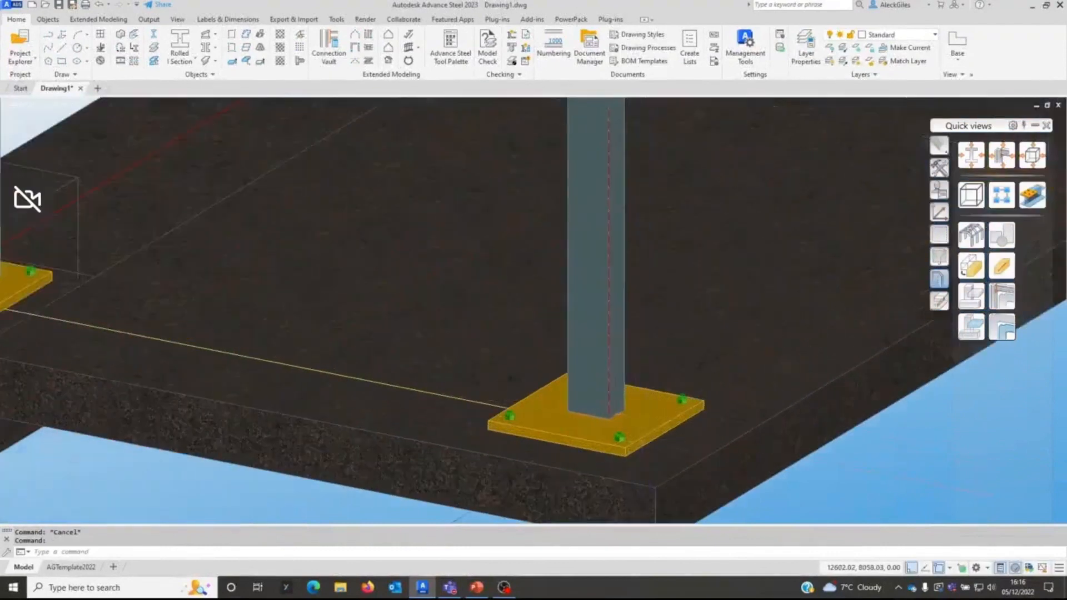
pyautogui.click(648, 413)
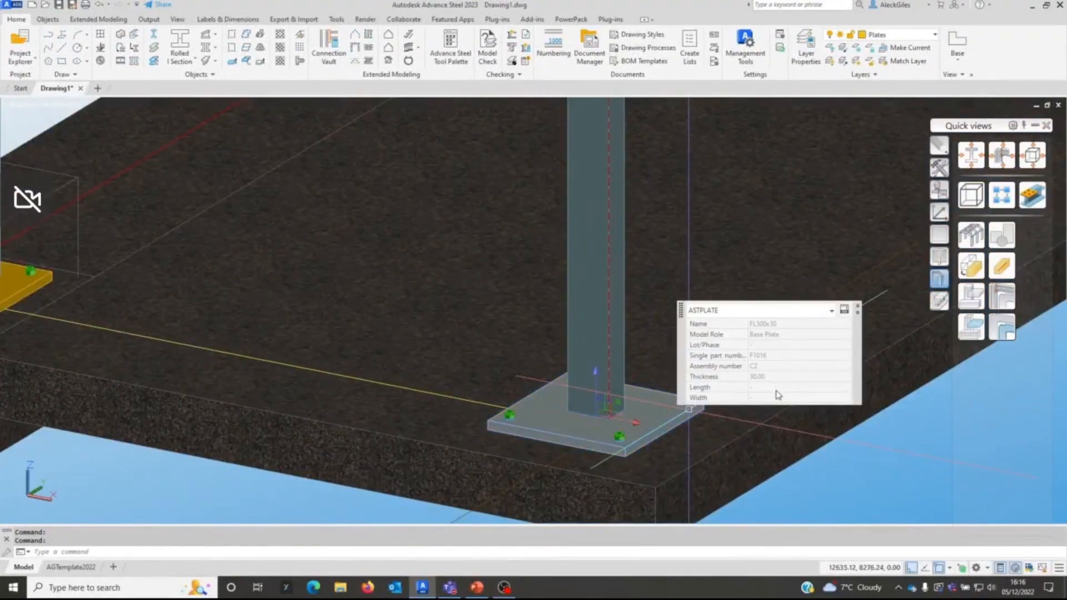
pyautogui.press('Escape')
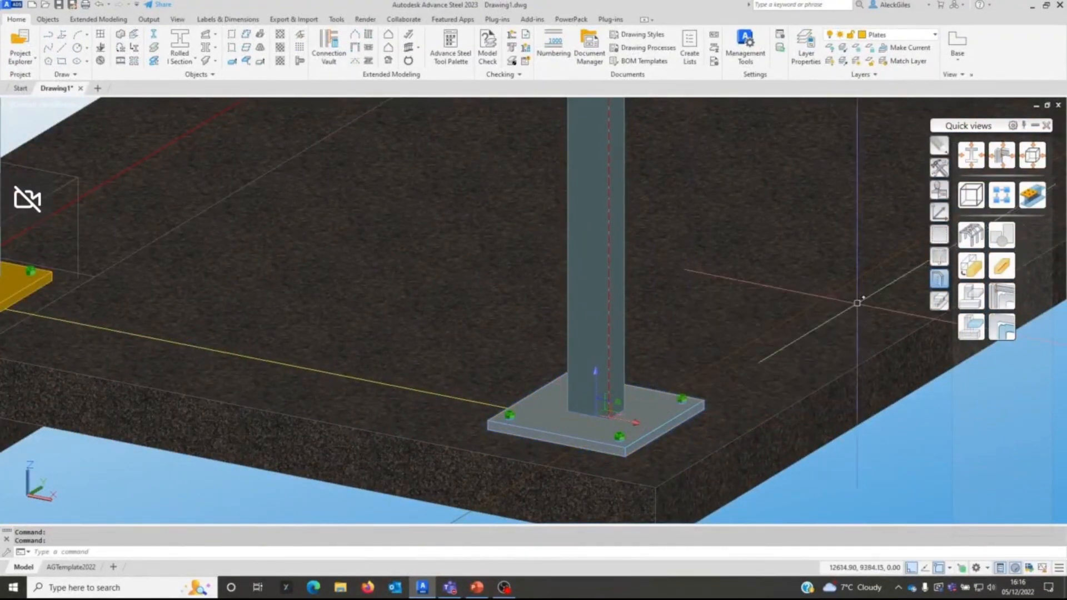
pyautogui.click(697, 390)
pyautogui.press('Escape')
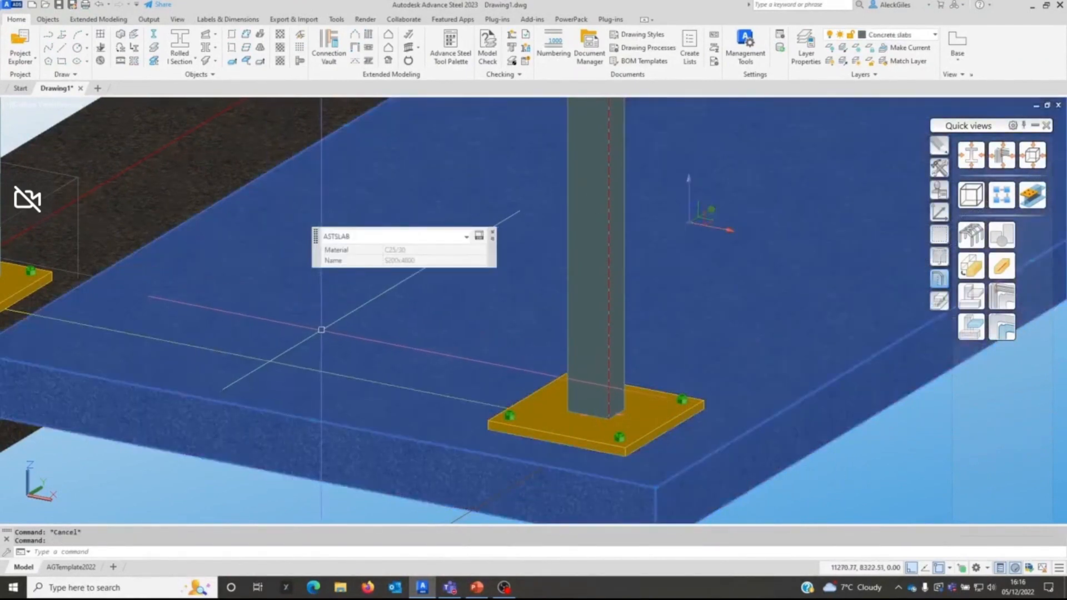
# Step: Inspect the Quick Properties of the water tank on the side platform, clear the selection, and return to the whole frame
pyautogui.keyDown('shift'); pyautogui.moveTo(289, 306); pyautogui.dragTo(566, 374, button='middle'); pyautogui.keyUp('shift')
pyautogui.scroll(-4, 567, 374)
pyautogui.click(627, 219)
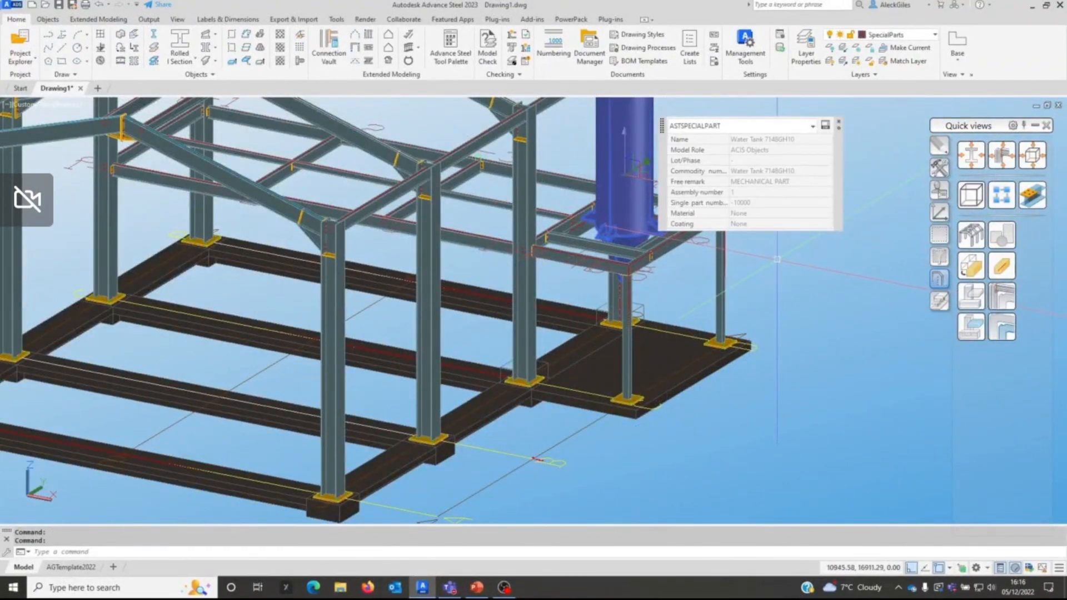
pyautogui.press('Escape')
pyautogui.scroll(-3, 825, 426)
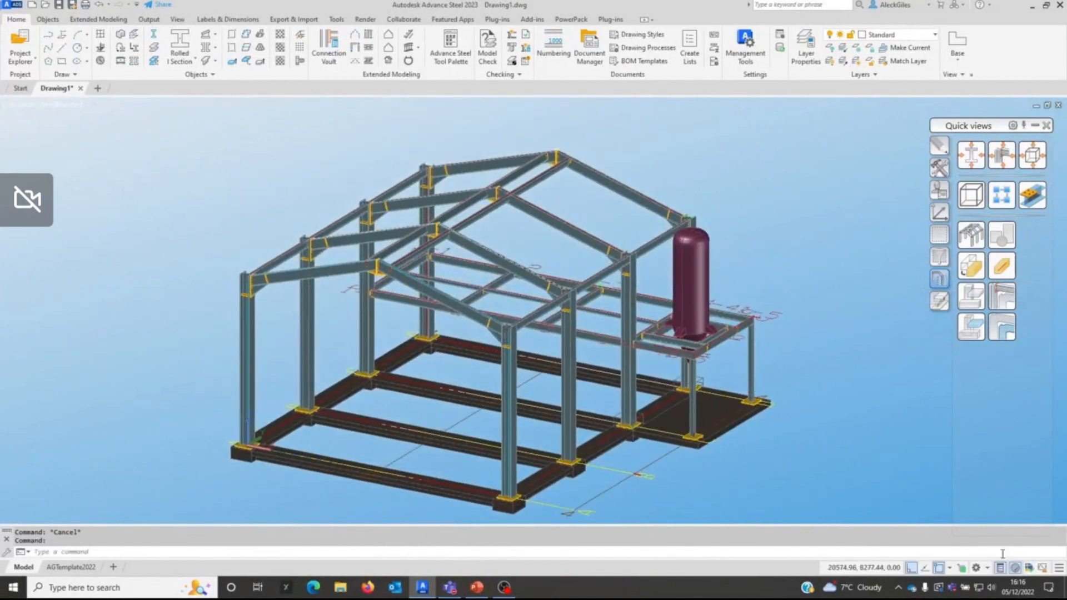
# Step: Turn off Quick Properties, and select the front column under the tank platform as a test before clearing the selection
pyautogui.click(1000, 568)
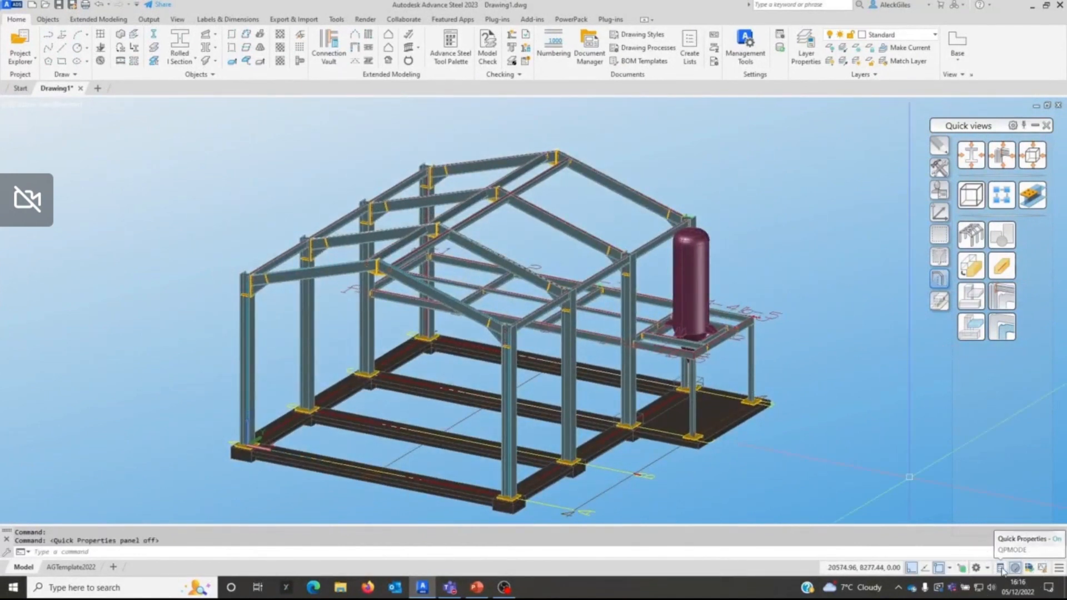
pyautogui.click(692, 392)
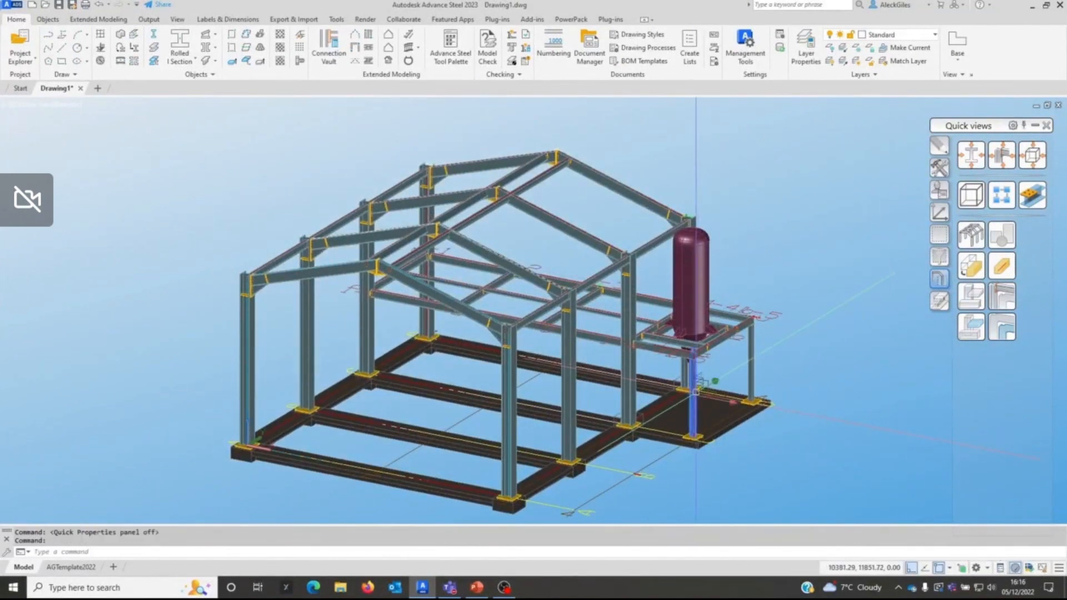
pyautogui.press('Escape')
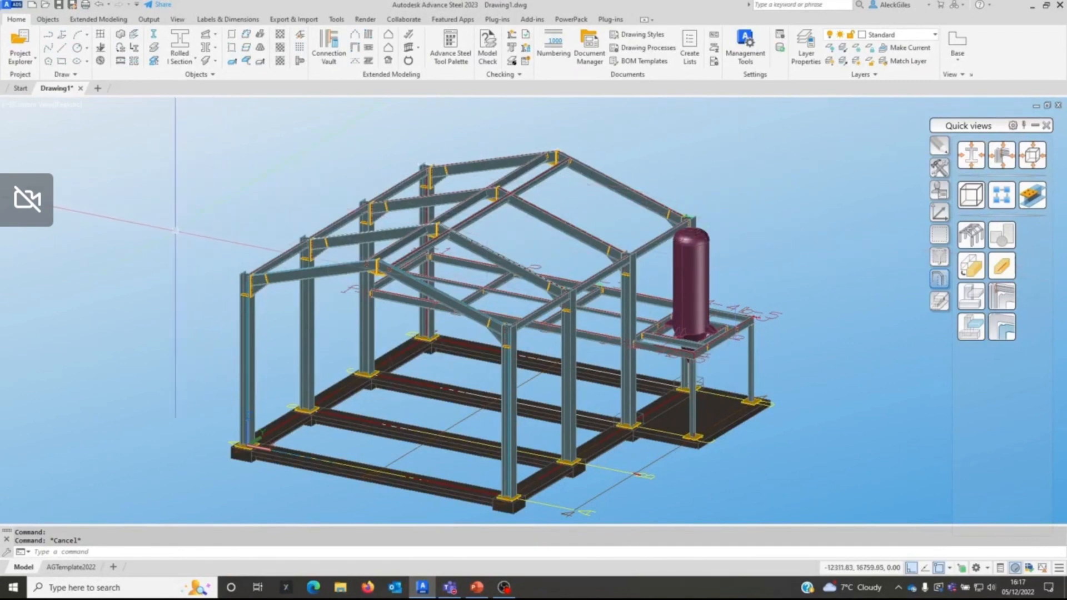
# Step: Turn the rollover ToolTips back on in the display options and accept the options
pyautogui.rightClick(161, 261)
pyautogui.click(186, 473)
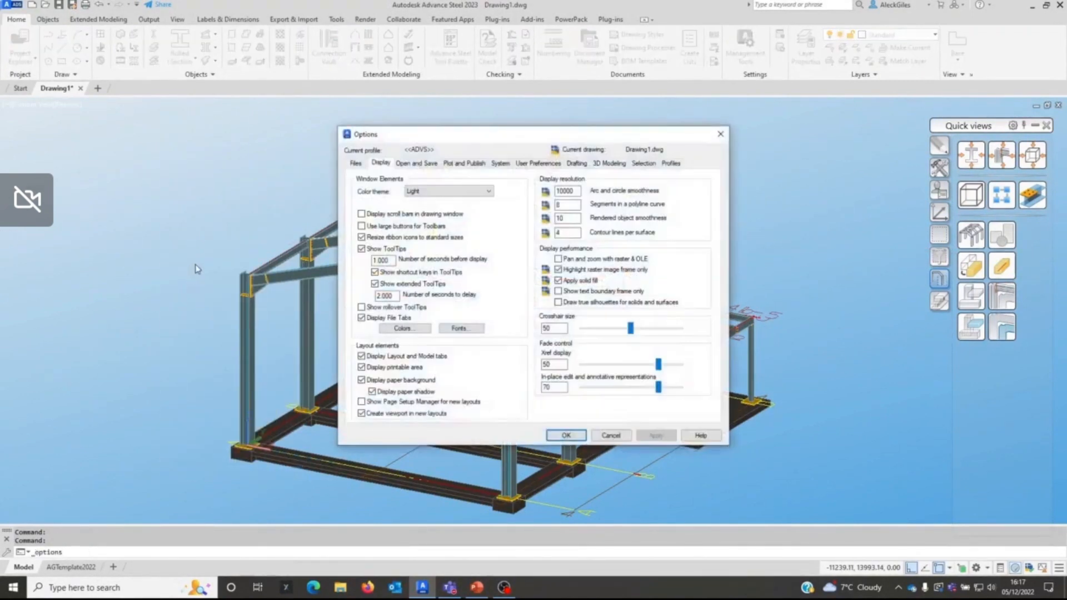
pyautogui.click(383, 306)
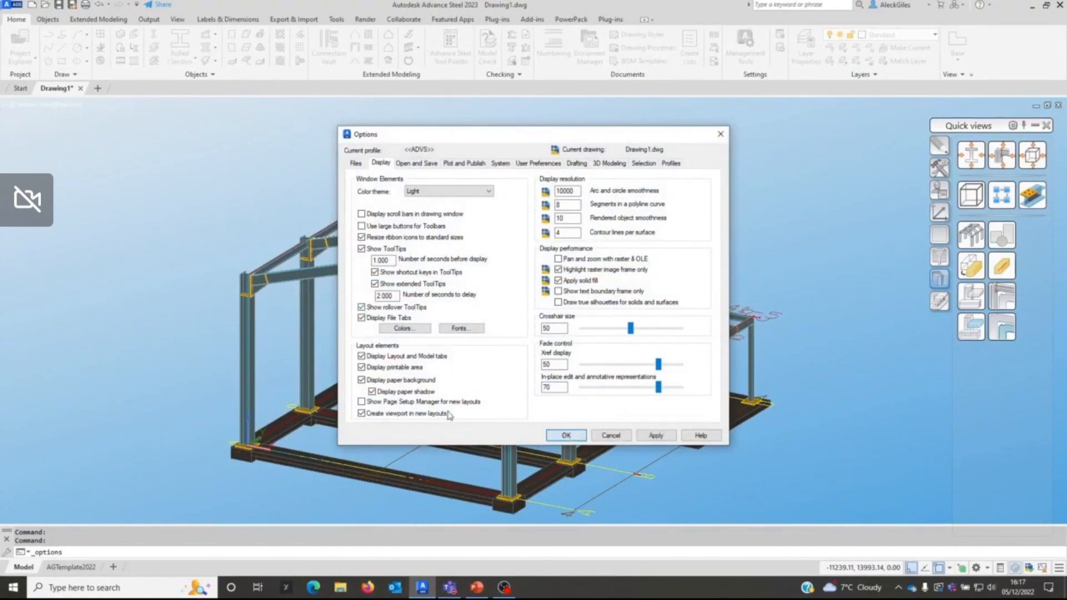
pyautogui.click(566, 435)
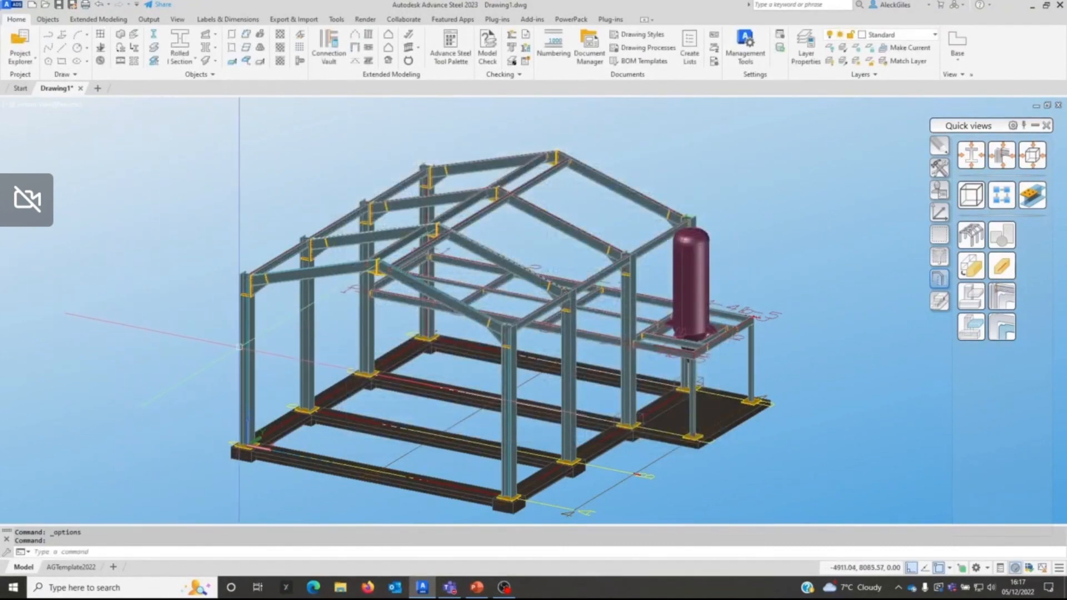
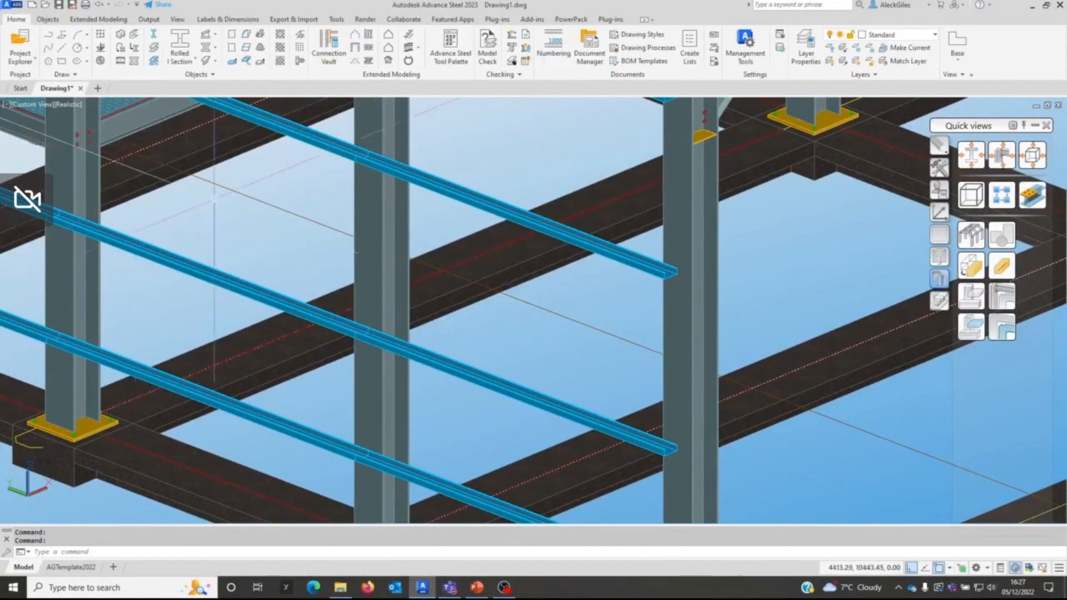
# Step: Create two vertical rolled I sections between the upper and middle side rails, one at the intermediate column and one at the end column
pyautogui.click(184, 43)
pyautogui.click(442, 193)
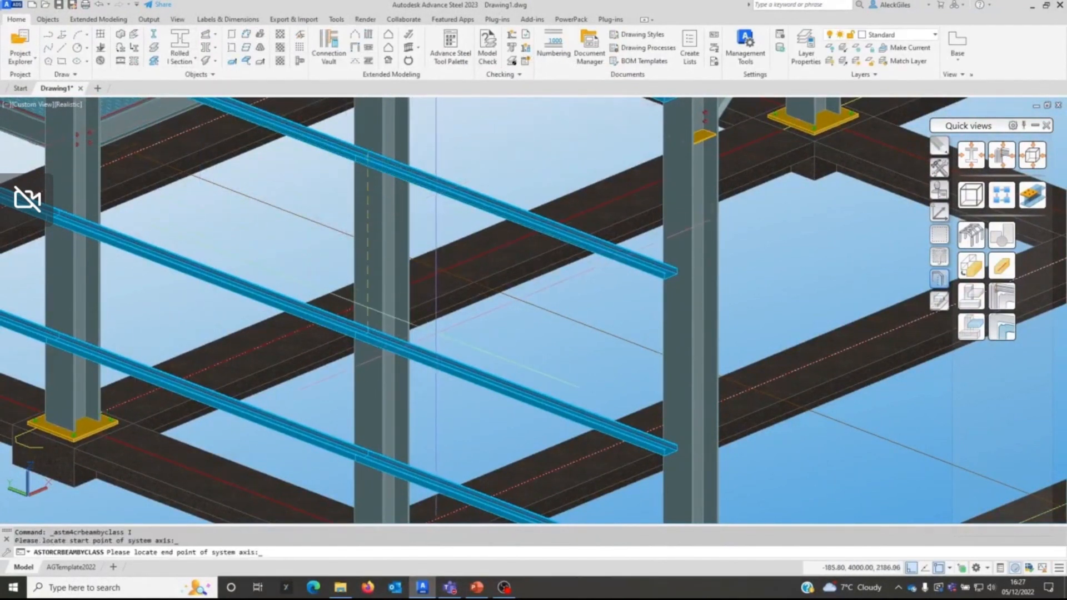
pyautogui.click(437, 357)
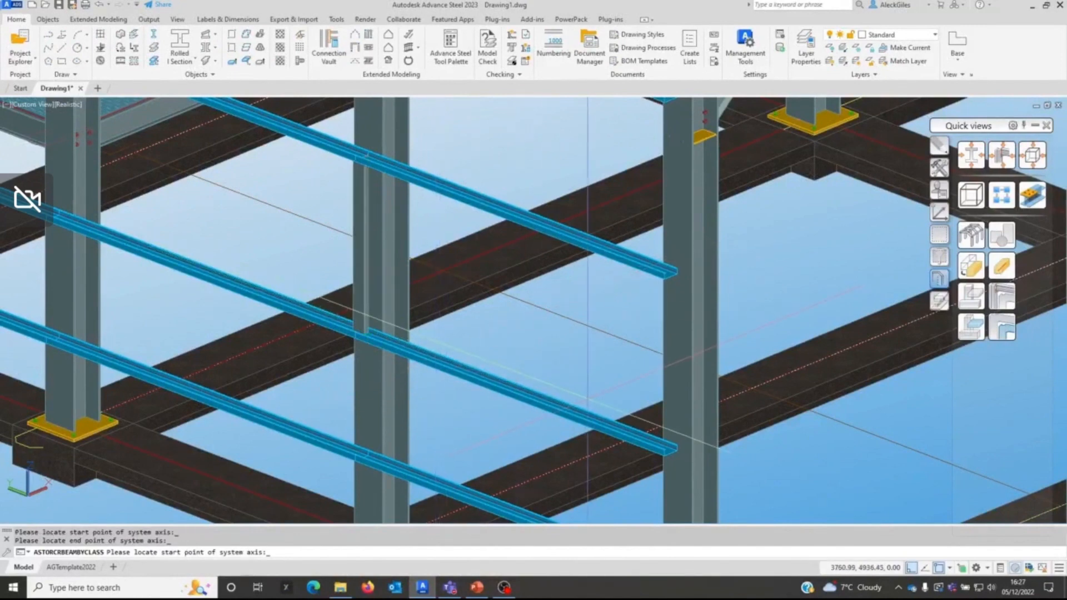
pyautogui.click(676, 272)
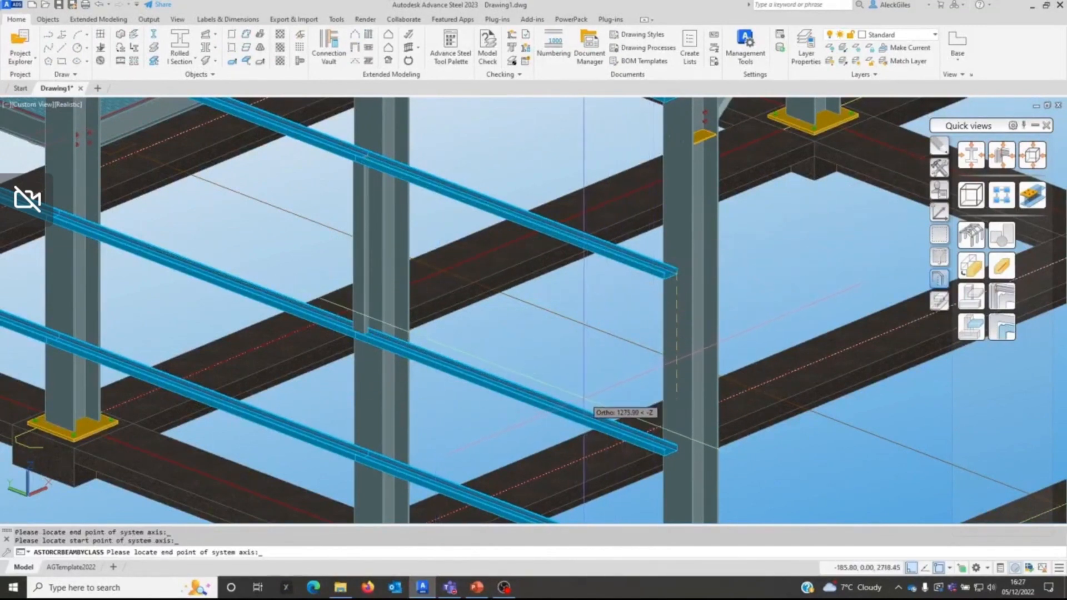
pyautogui.click(672, 449)
pyautogui.press('Return')
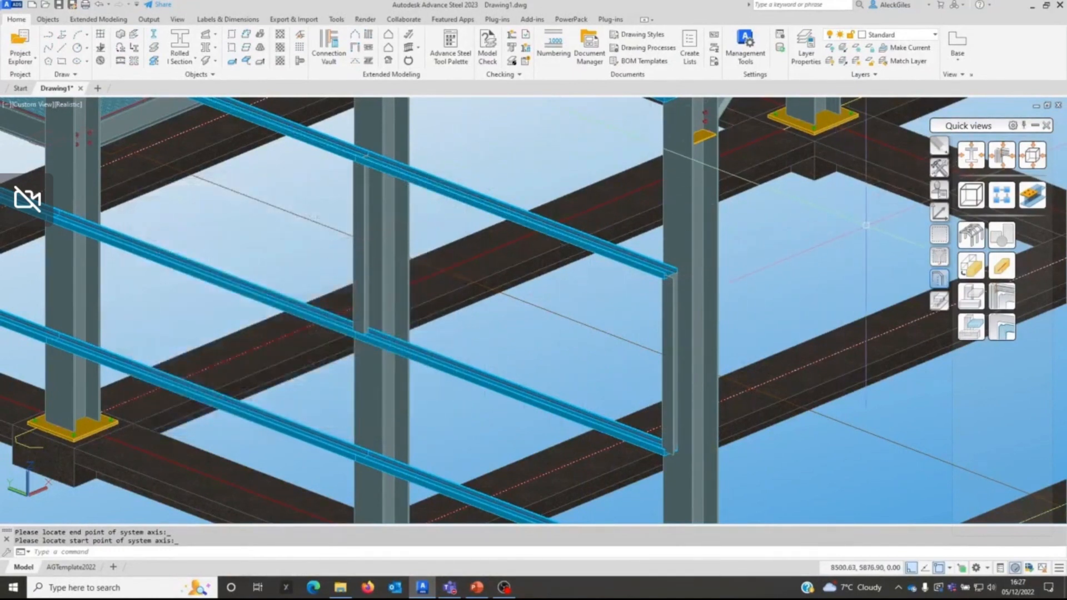
# Step: Move the I section at the end column 1000 mm along the rails into the bay, leaving the column itself out of the selection
pyautogui.write('m')
pyautogui.press('Return')
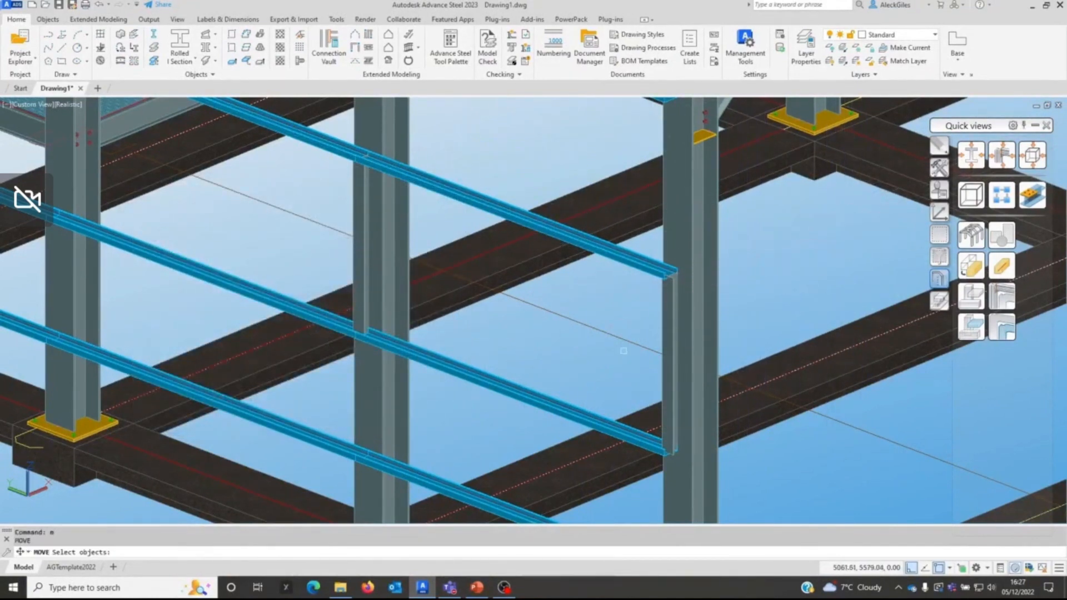
pyautogui.click(661, 335)
pyautogui.click(662, 368)
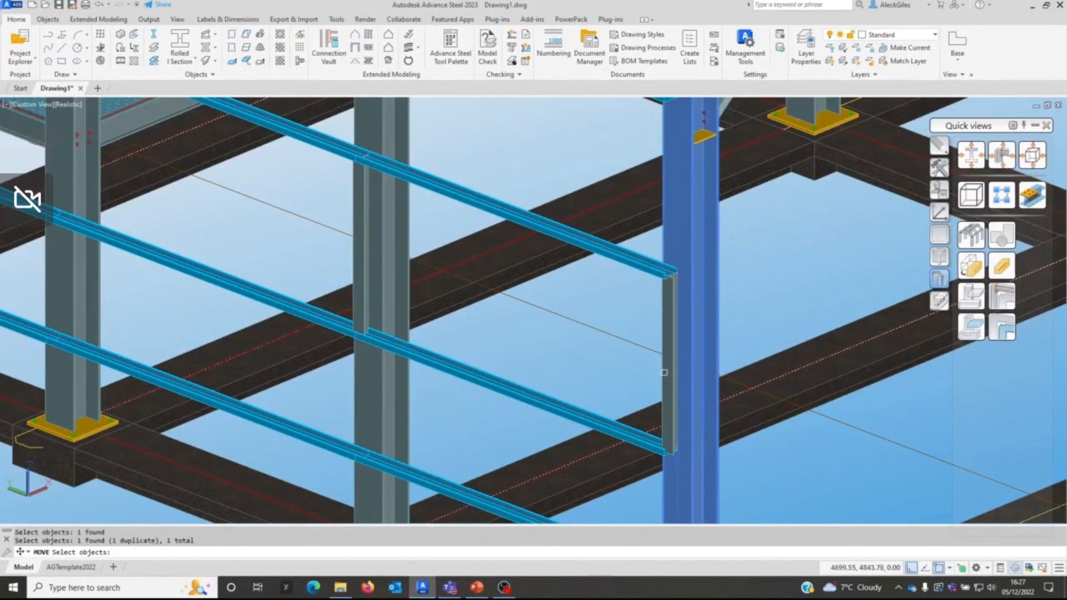
pyautogui.click(673, 350)
pyautogui.click(687, 288)
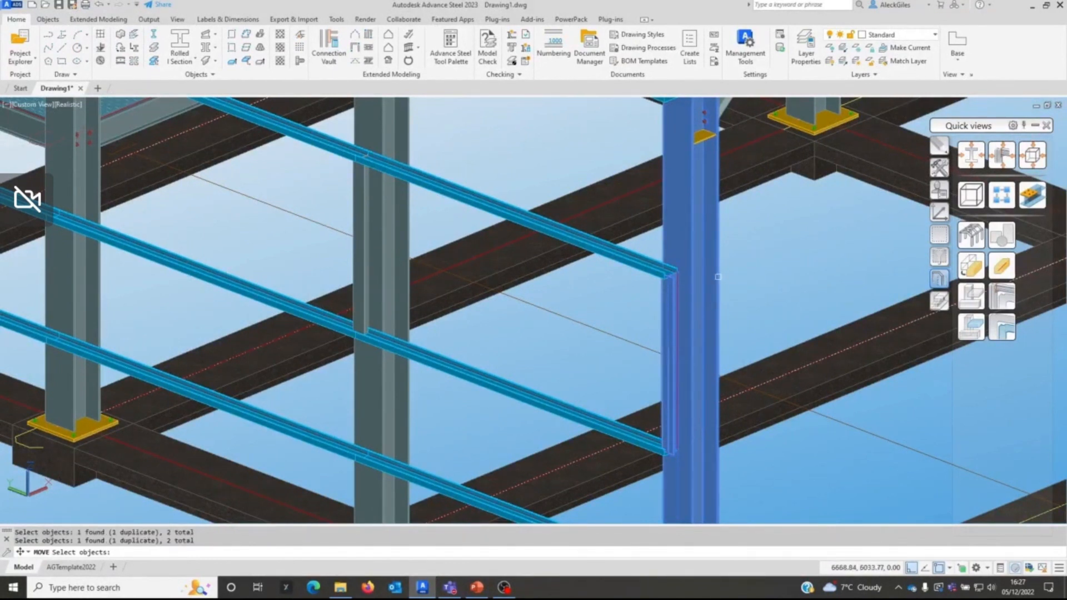
pyautogui.press('Return')
pyautogui.click(600, 342)
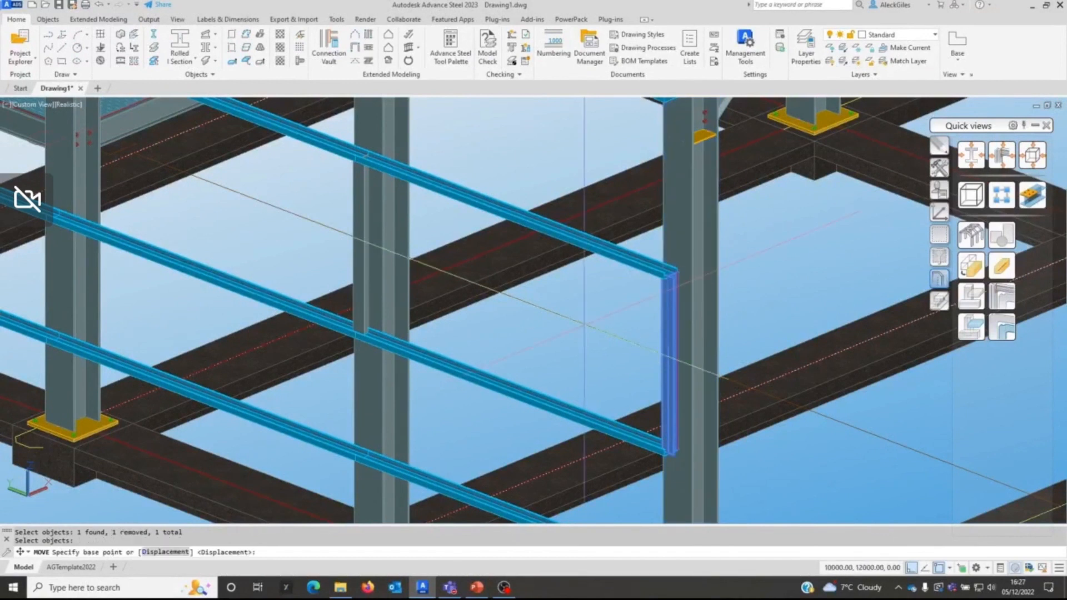
pyautogui.write('10')
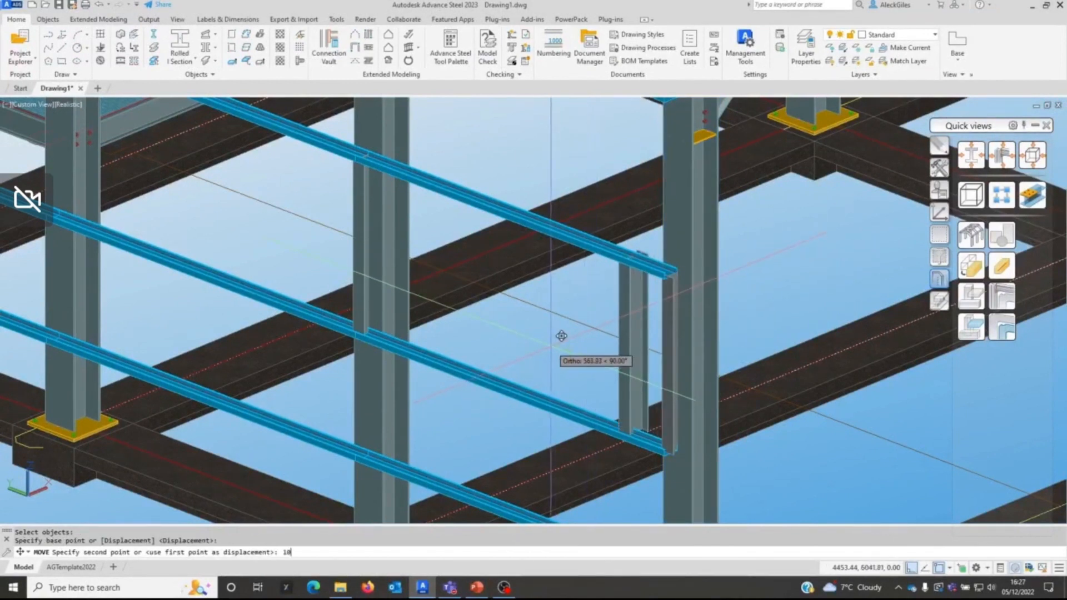
pyautogui.write('00')
pyautogui.press('Return')
# Step: Move the I section at the intermediate column 1000 mm along the rails towards the end column
pyautogui.press('Return')
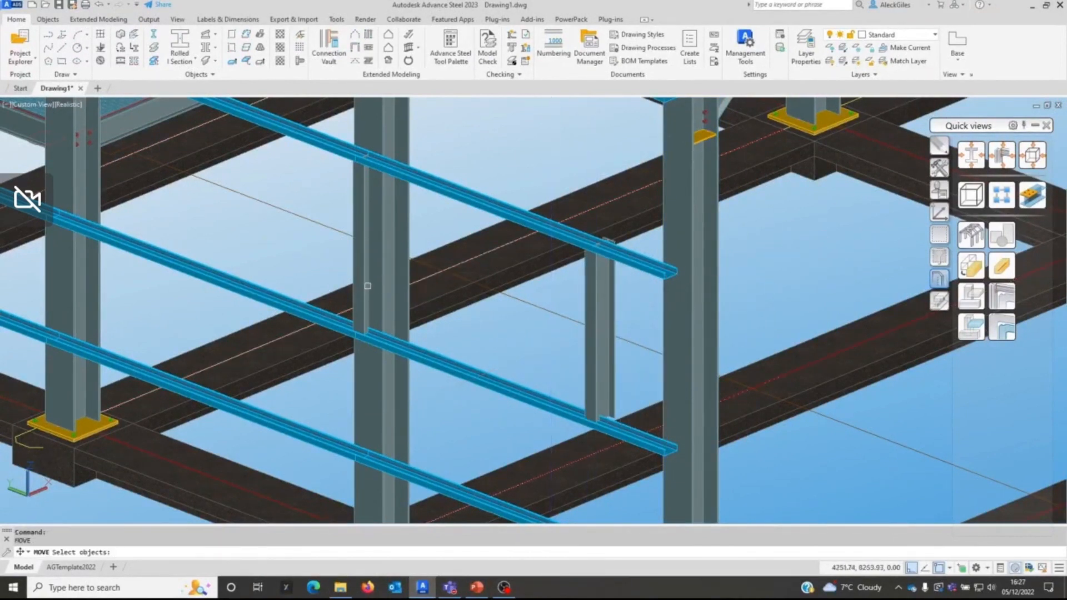
pyautogui.click(365, 290)
pyautogui.press('Return')
pyautogui.click(435, 306)
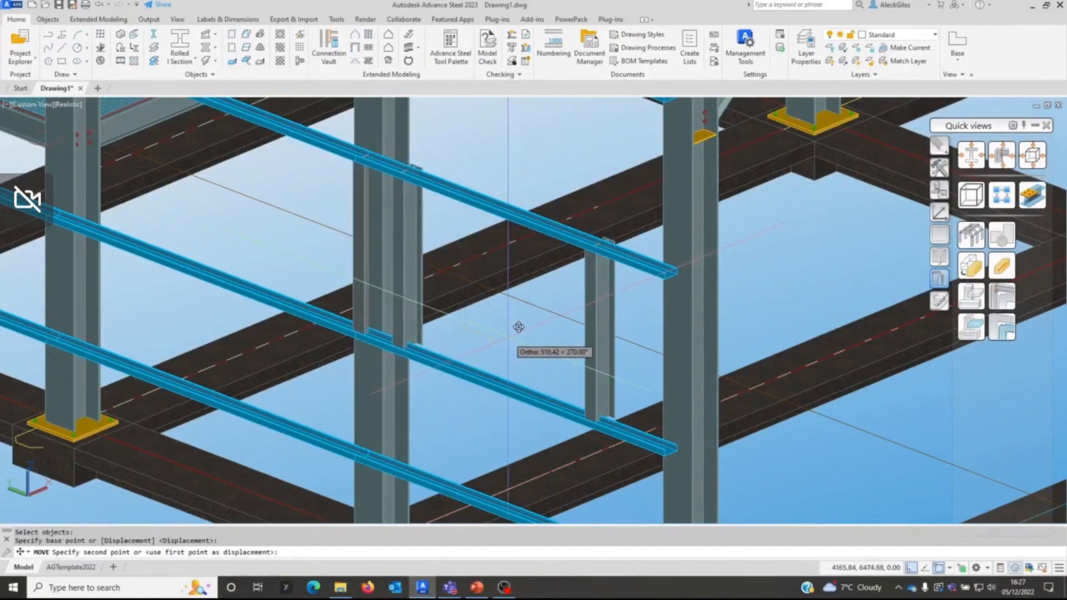
pyautogui.write('1000')
pyautogui.press('Return')
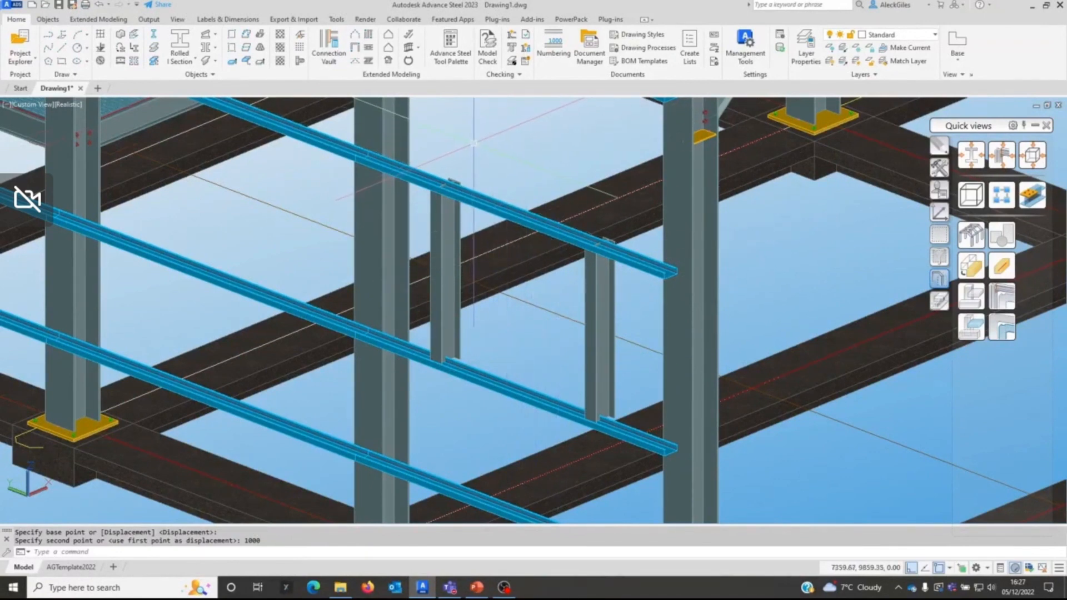
# Step: Match the properties of the bay's middle side rail onto the two vertical I sections with Match Properties
pyautogui.click(337, 20)
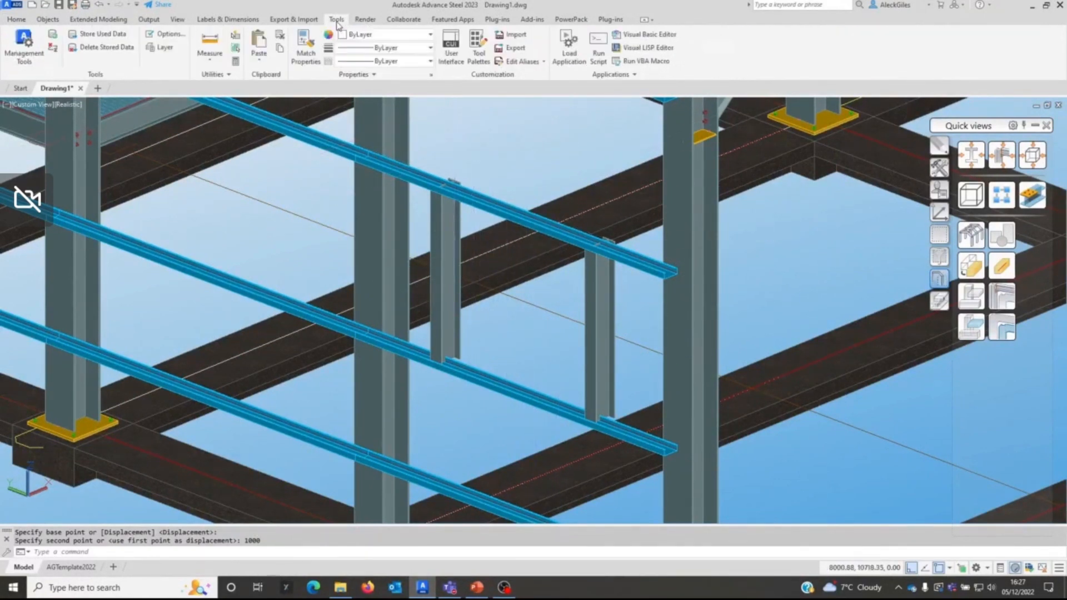
pyautogui.click(306, 48)
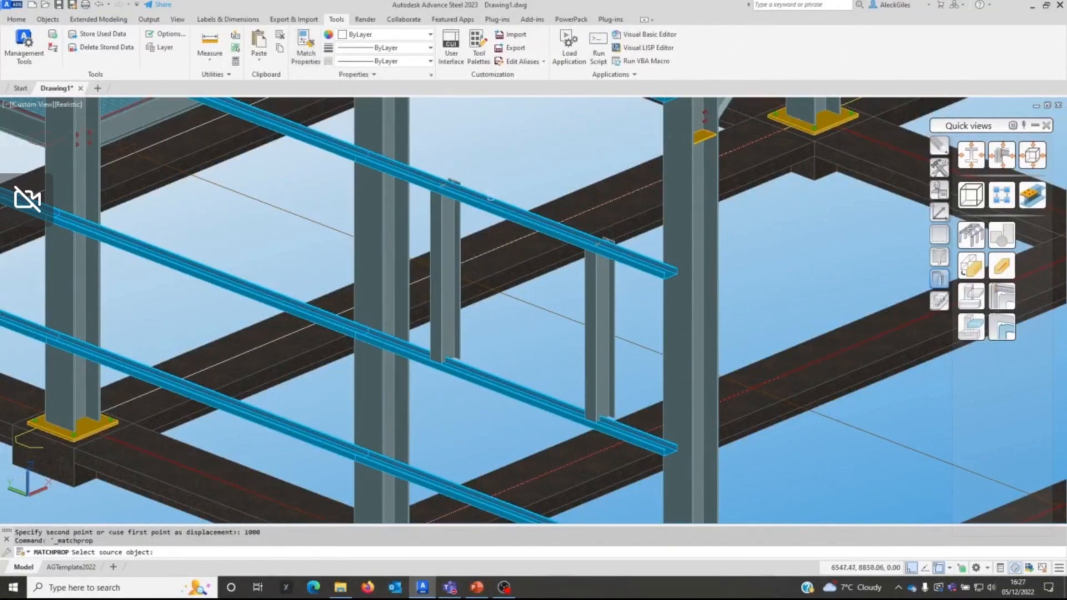
pyautogui.click(519, 384)
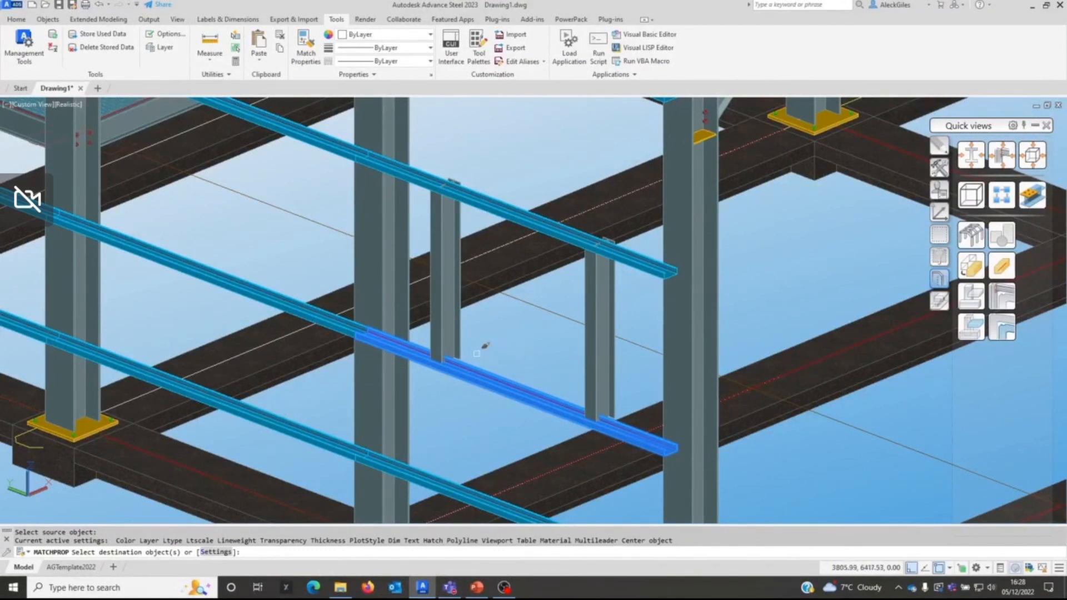
pyautogui.click(448, 333)
pyautogui.click(612, 385)
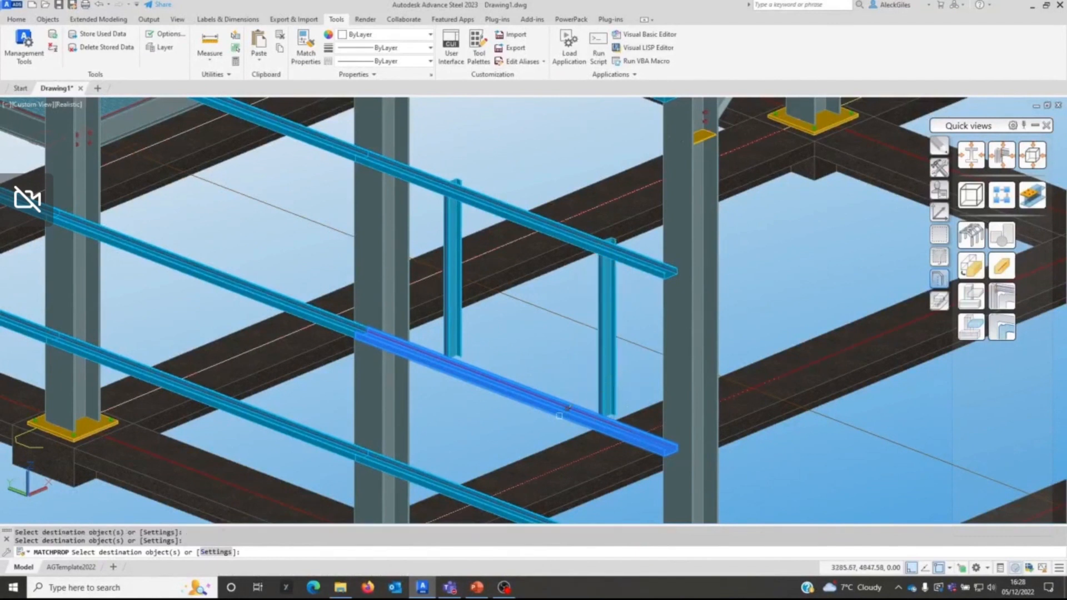
pyautogui.rightClick(532, 351)
pyautogui.click(542, 359)
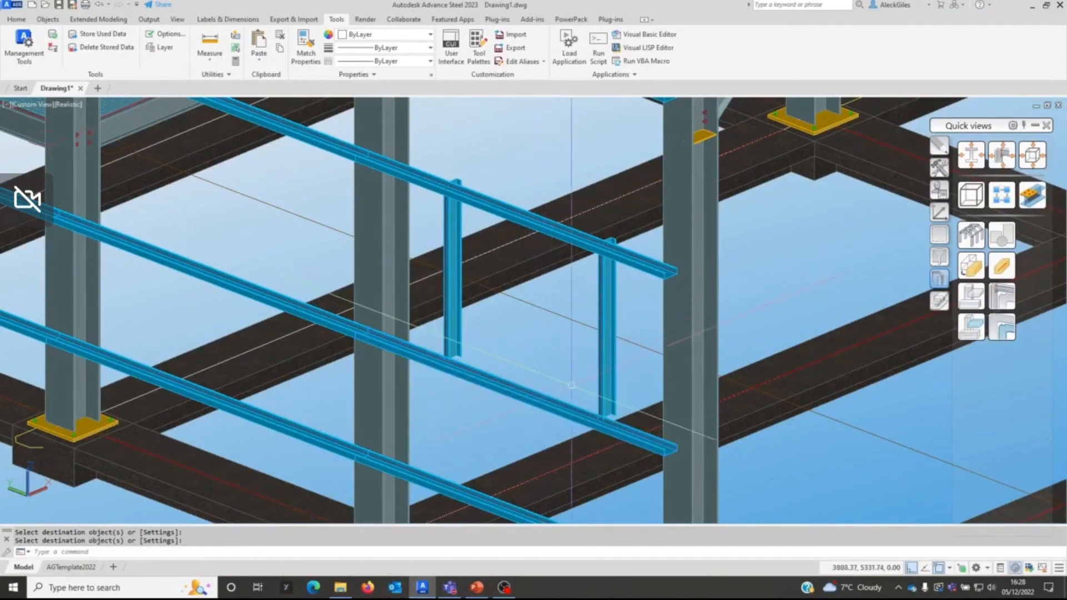
# Step: Inspect the section, naming and positioning properties of the middle side rail used as the matching source
pyautogui.click(577, 406)
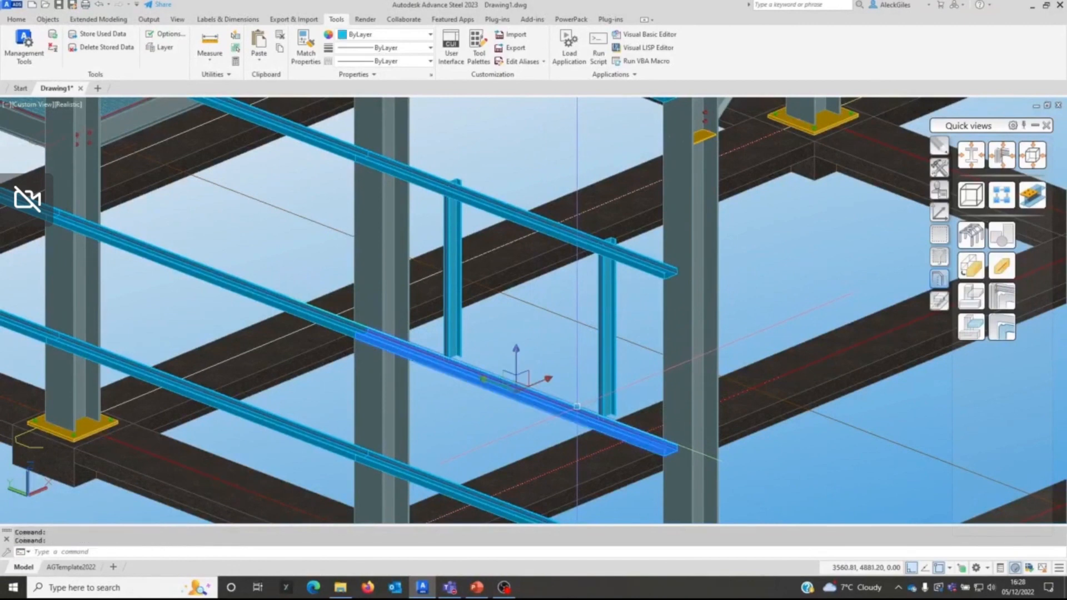
pyautogui.doubleClick(577, 406)
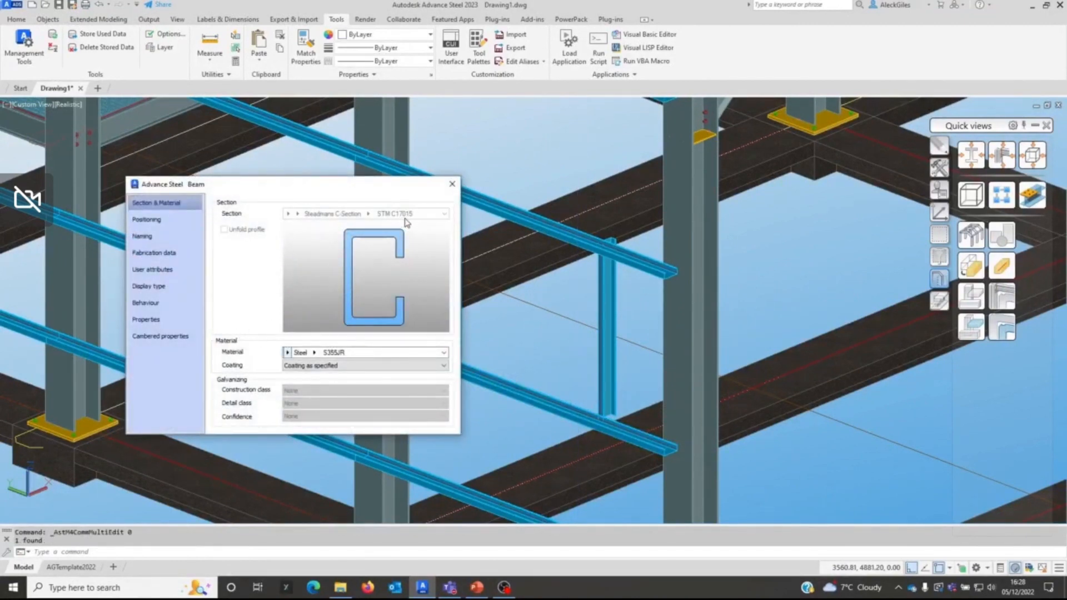
pyautogui.click(170, 238)
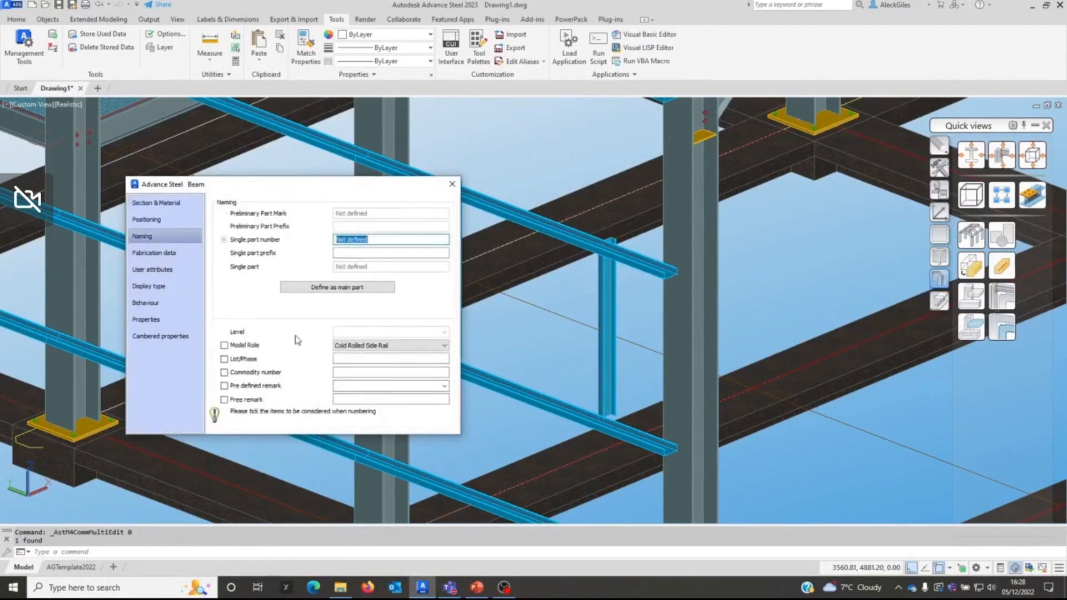
pyautogui.click(155, 220)
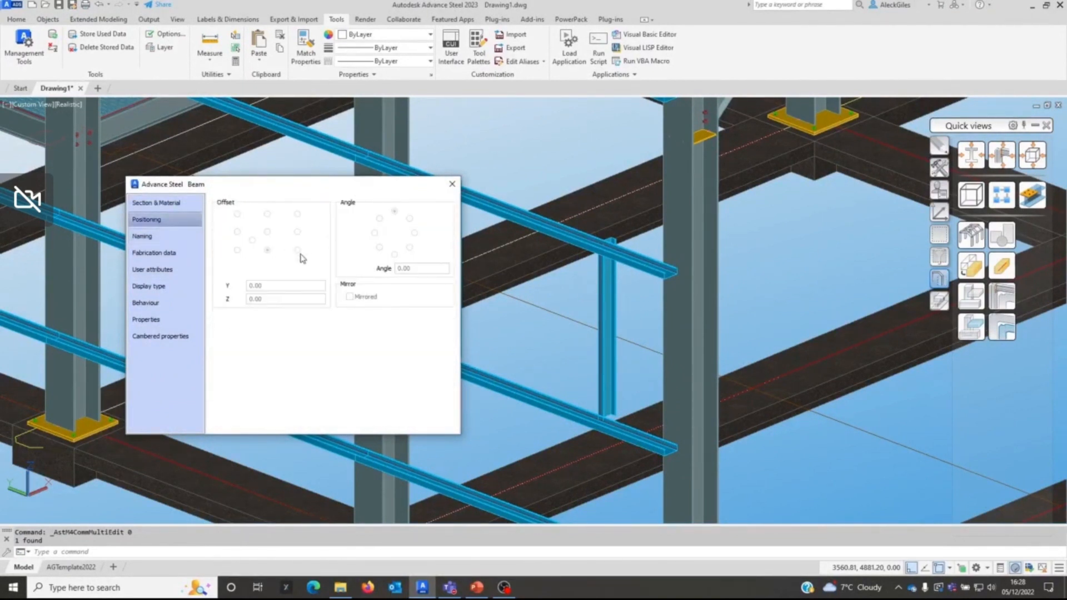
pyautogui.click(452, 183)
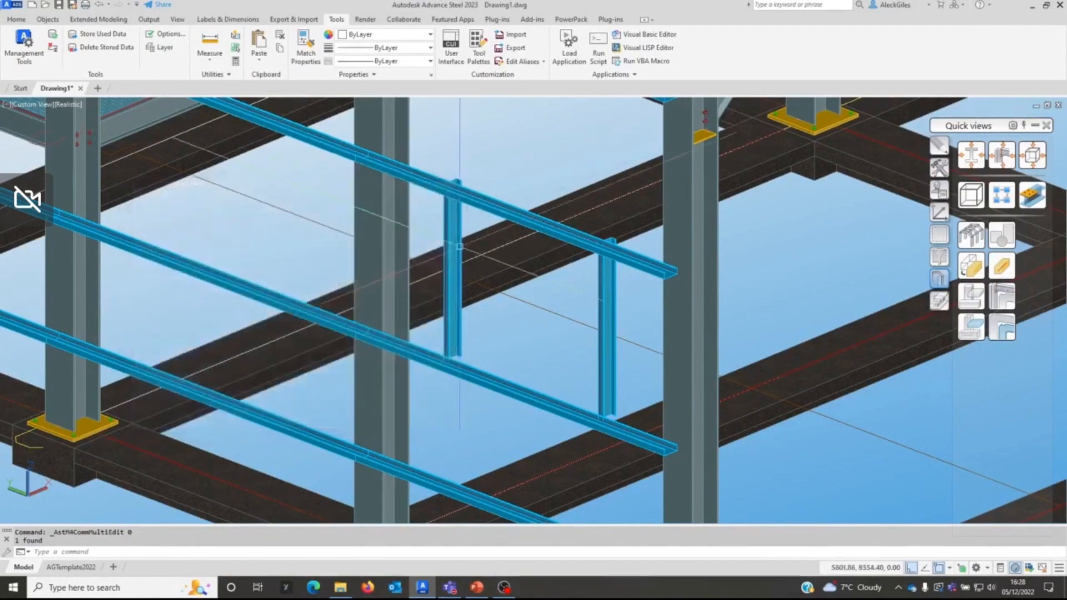
# Step: Check the section, positioning and naming properties of the two vertical members together
pyautogui.click(607, 311)
pyautogui.rightClick(532, 220)
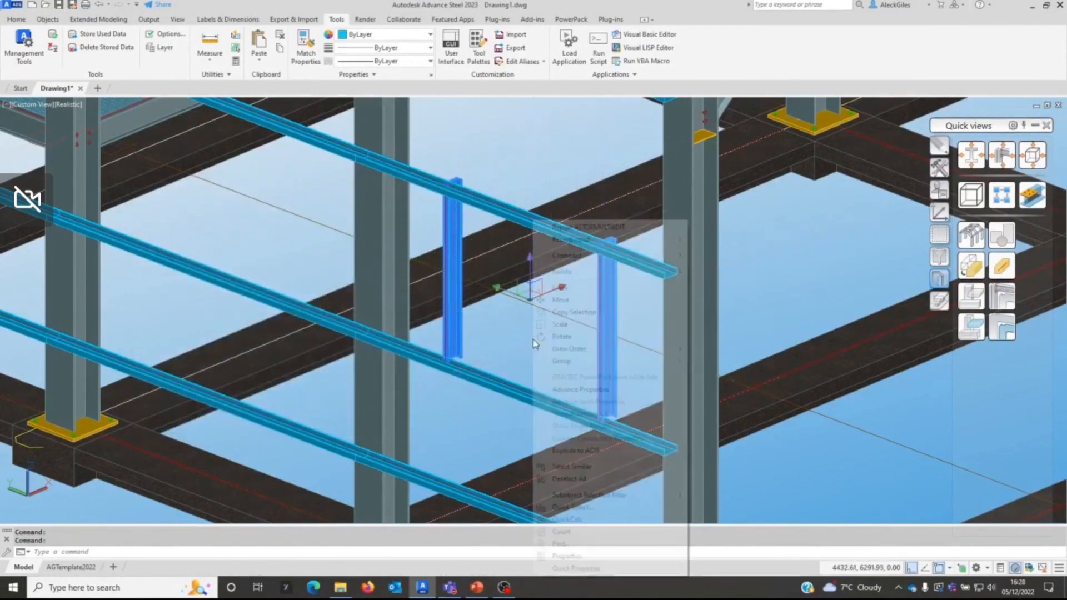
pyautogui.click(564, 390)
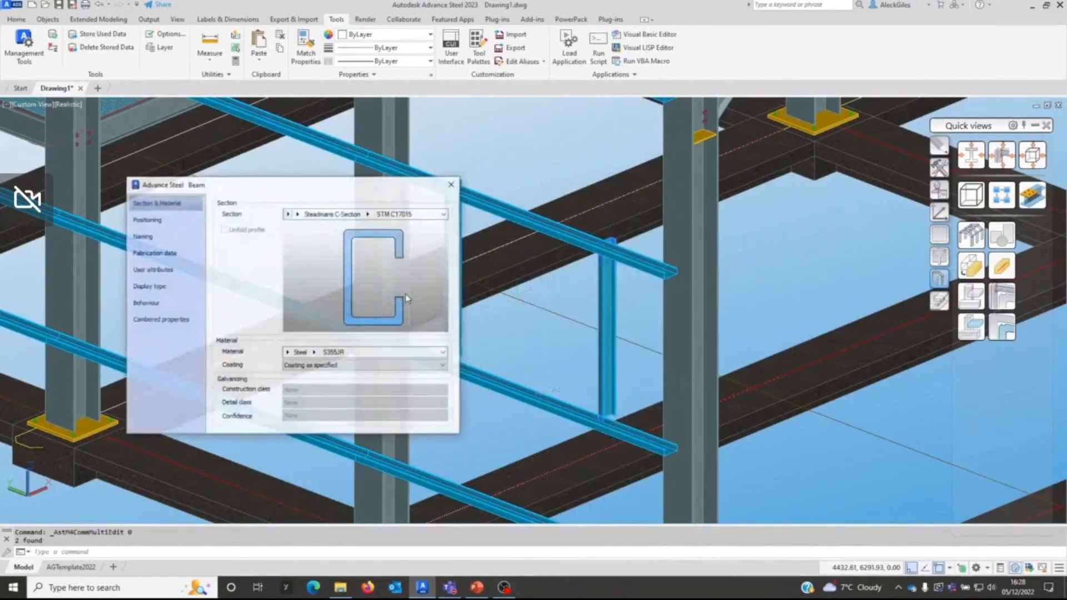
pyautogui.click(177, 221)
pyautogui.click(187, 242)
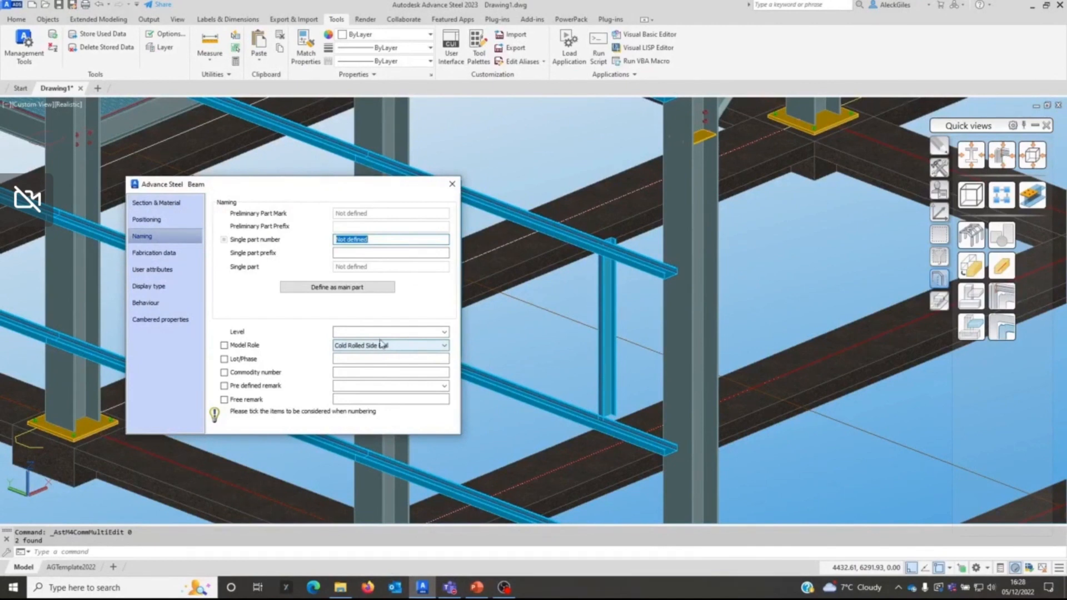
pyautogui.click(452, 184)
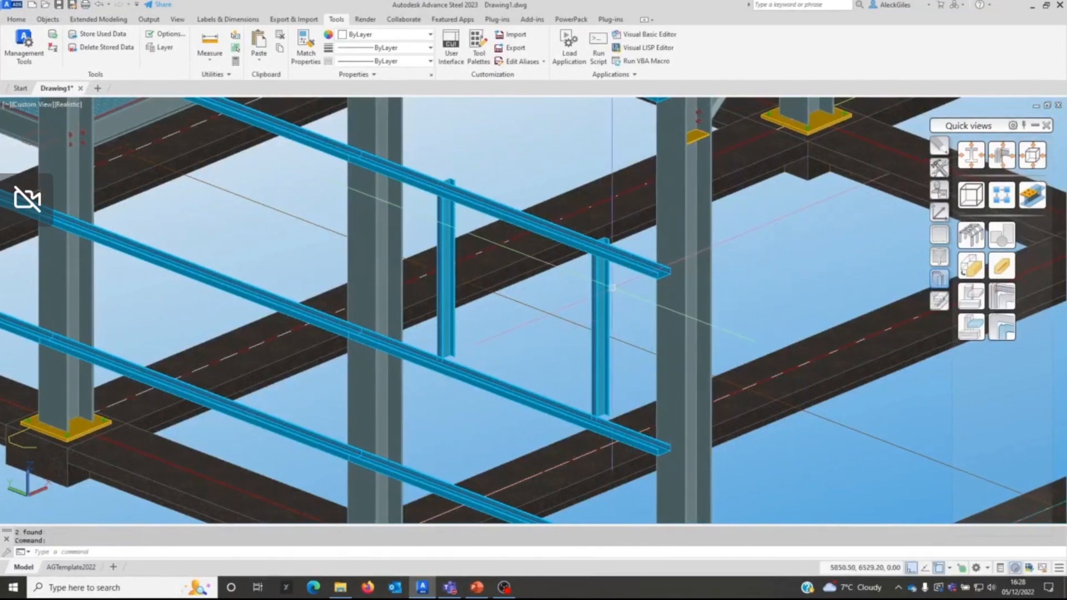
# Step: Set the positioning offset of both vertical members to the upper middle reference point in their Advance Properties
pyautogui.click(602, 286)
pyautogui.click(446, 272)
pyautogui.rightClick(502, 289)
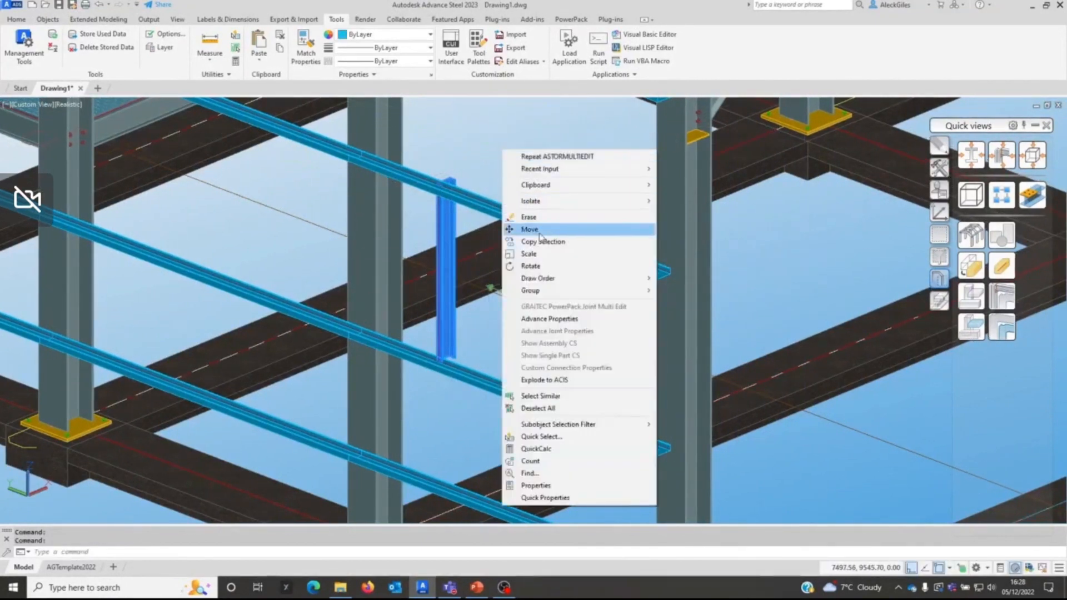
pyautogui.click(548, 319)
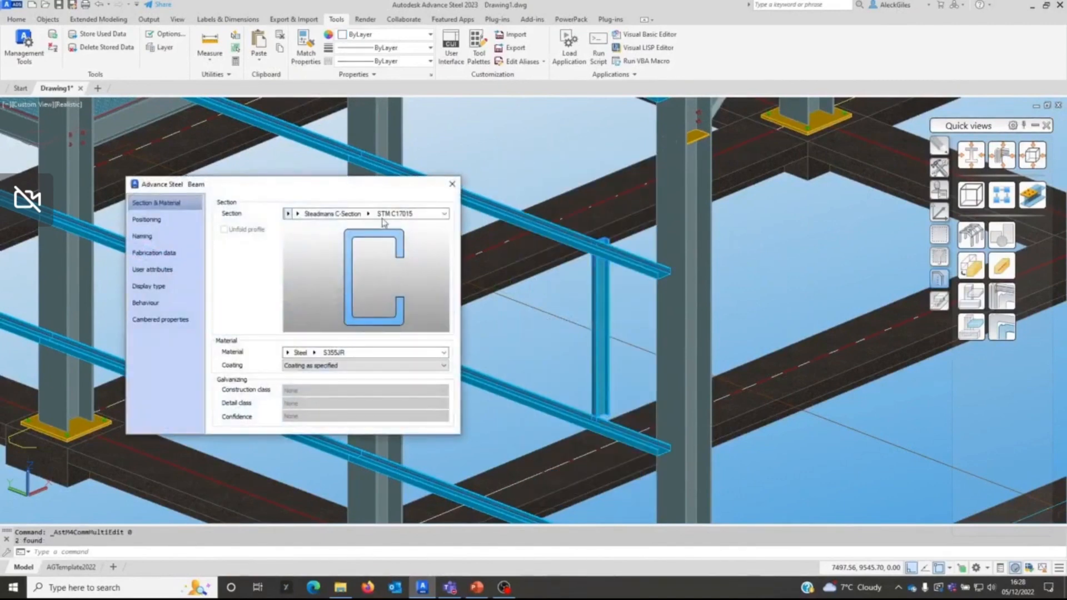
pyautogui.click(165, 236)
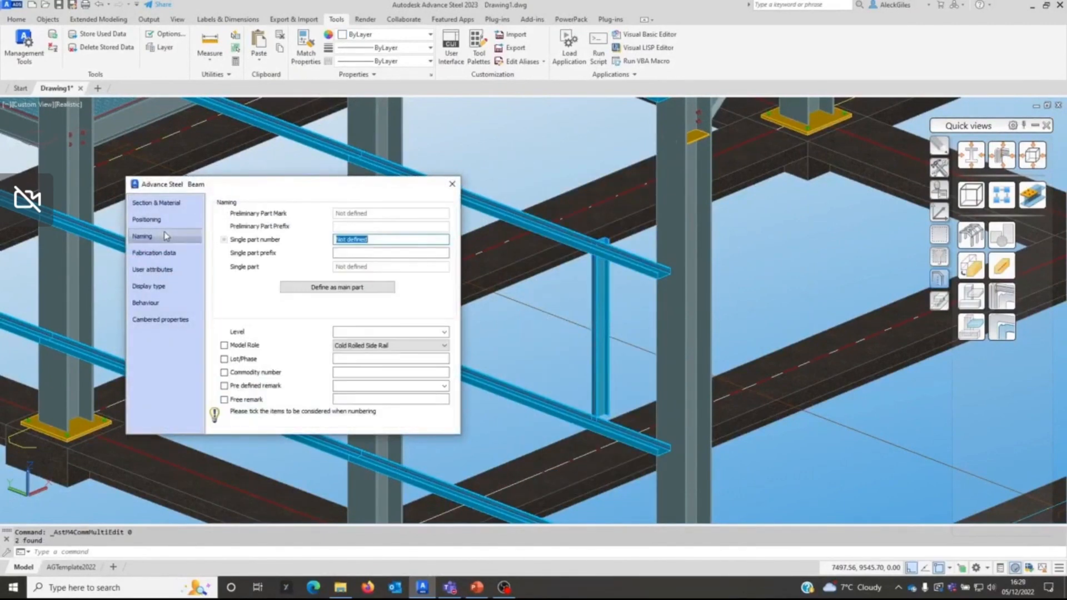
pyautogui.click(147, 219)
pyautogui.click(267, 214)
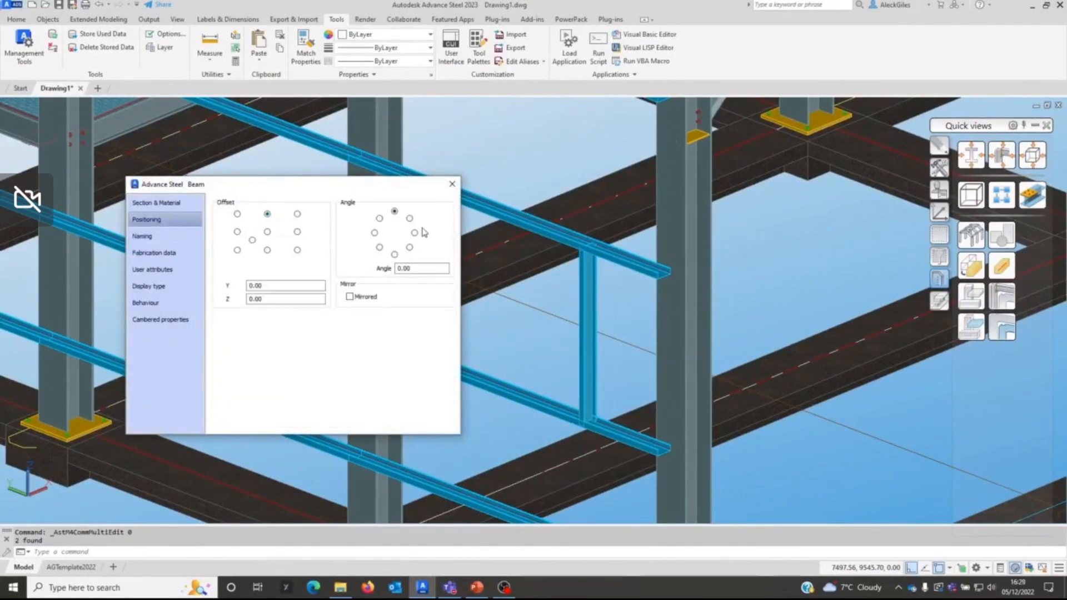
pyautogui.click(452, 184)
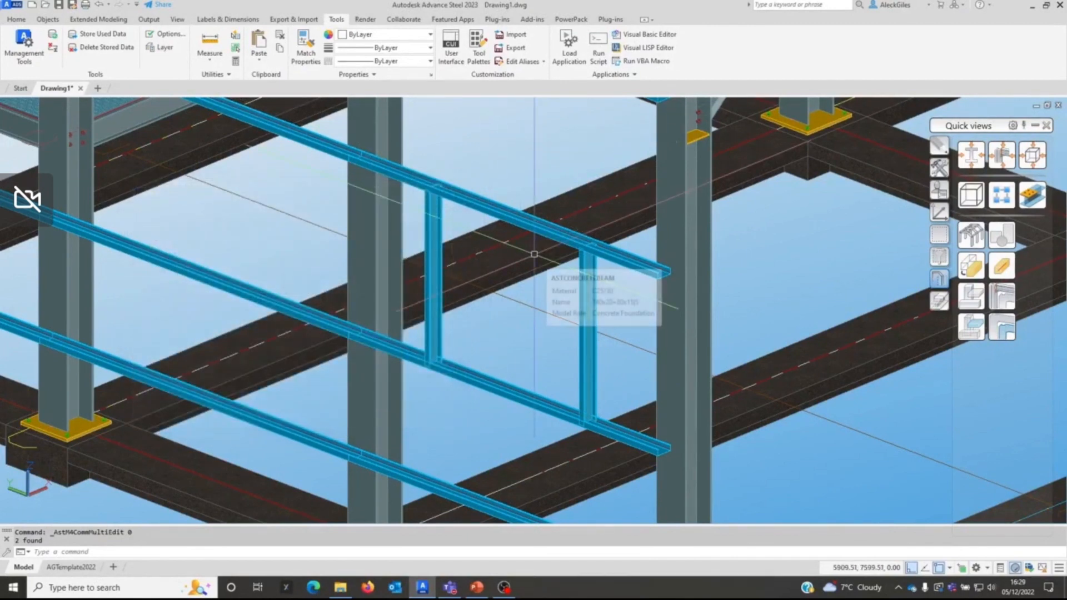
# Step: Move the UCS origin to the outer top corner of the vessel support platform
pyautogui.scroll(-2, 666, 232)
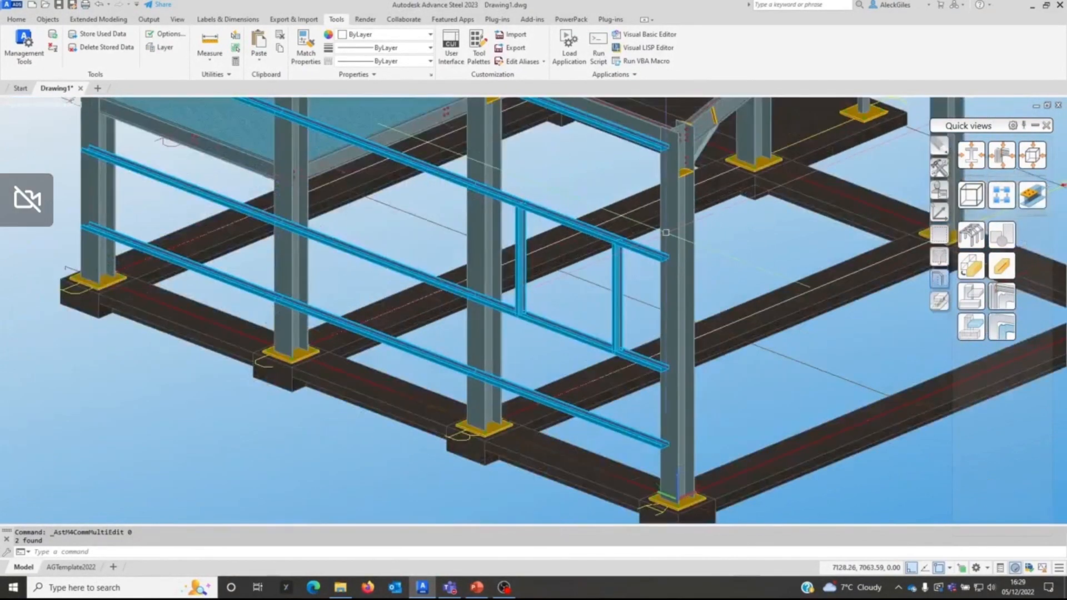
pyautogui.moveTo(666, 232); pyautogui.dragTo(606, 291, button='middle')
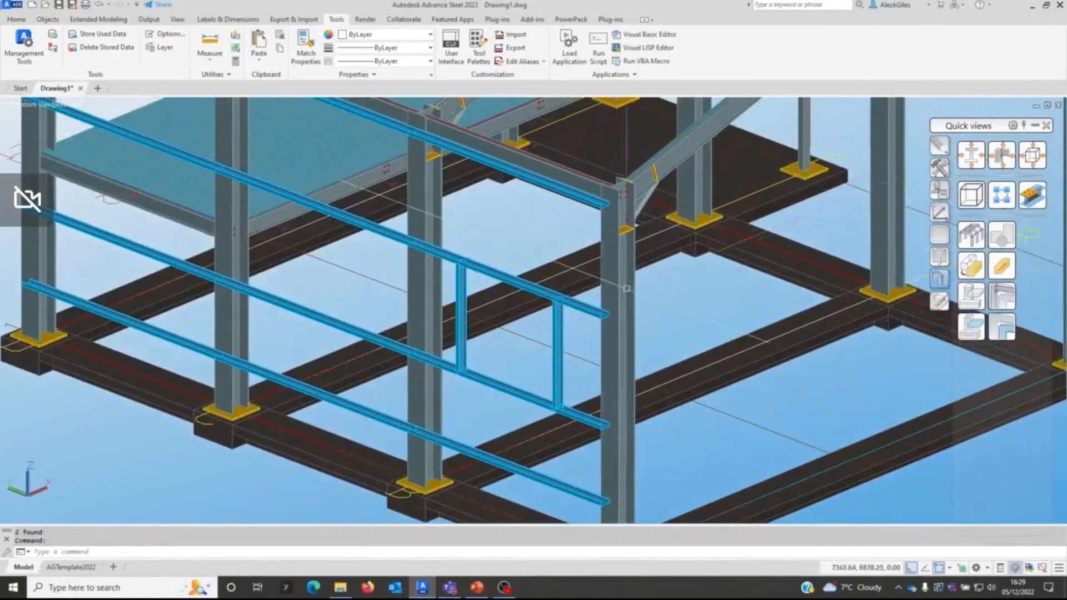
pyautogui.keyDown('shift'); pyautogui.moveTo(688, 261); pyautogui.dragTo(376, 284, button='middle'); pyautogui.keyUp('shift')
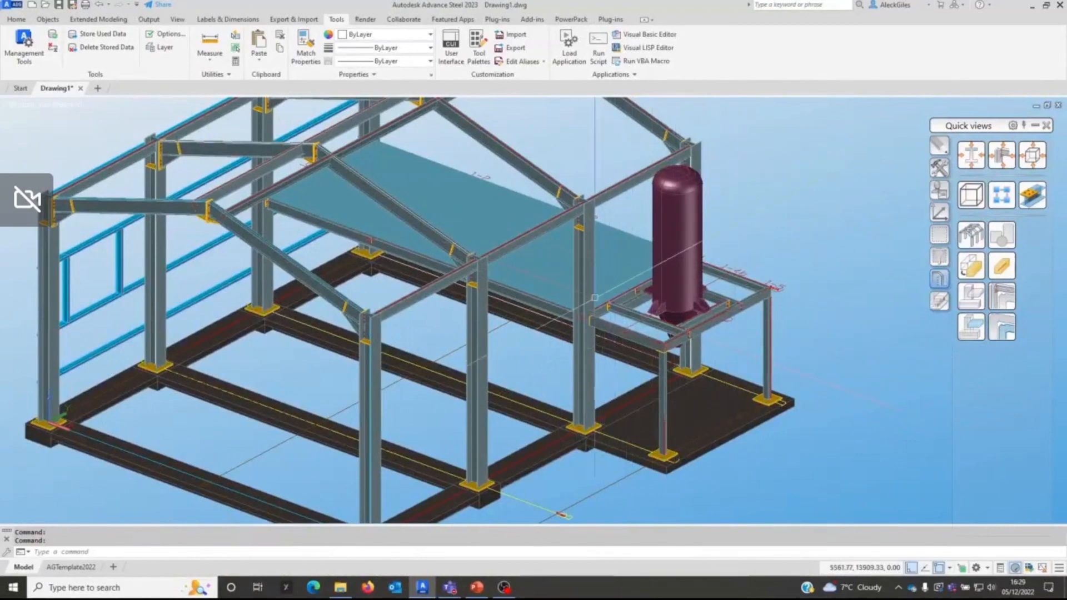
pyautogui.click(939, 212)
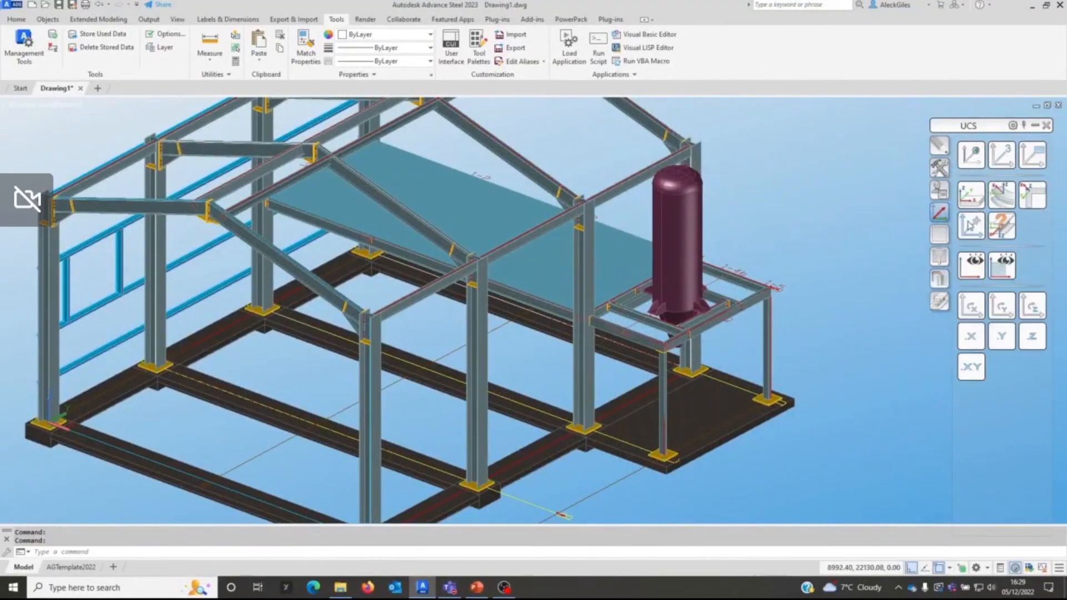
pyautogui.click(970, 226)
pyautogui.click(770, 290)
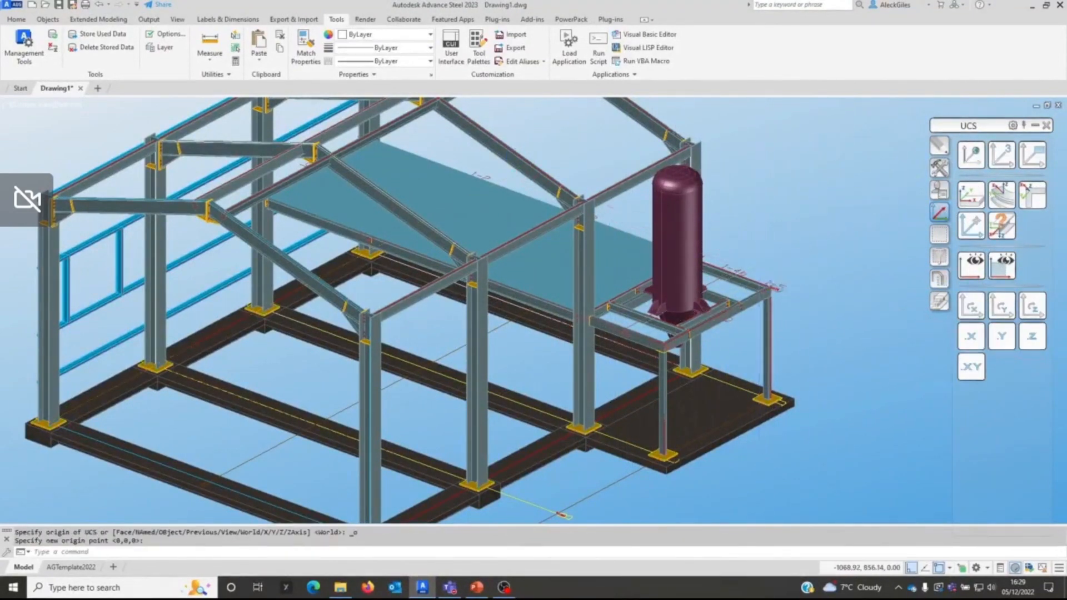
# Step: Place a variable rectangular grating over the platform strip in front of the vessel, picking its two diagonal corners on the support beams
pyautogui.scroll(3, 759, 261)
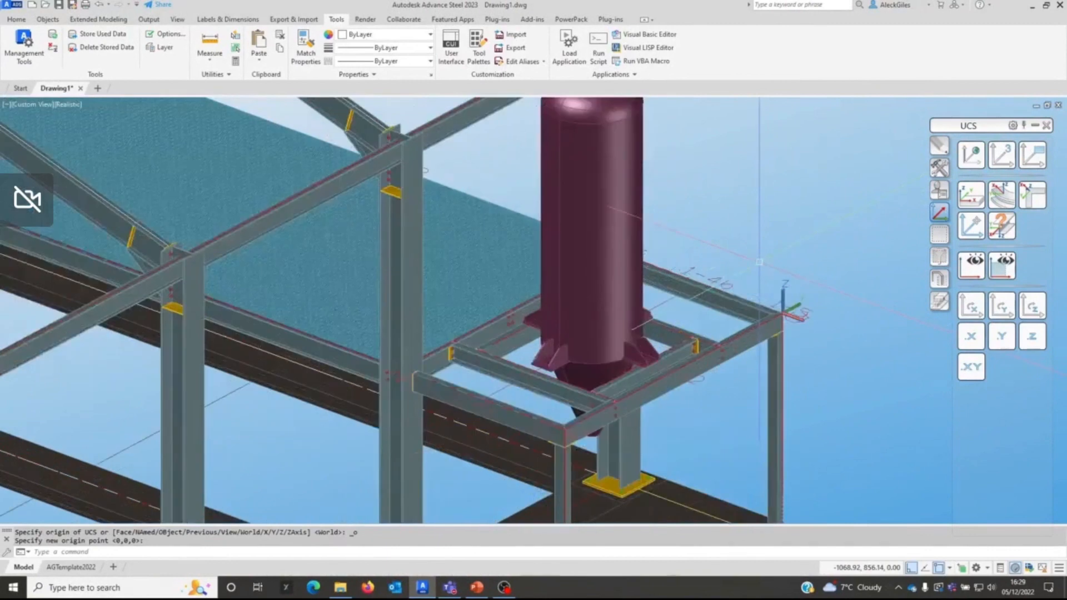
pyautogui.click(16, 19)
pyautogui.click(281, 47)
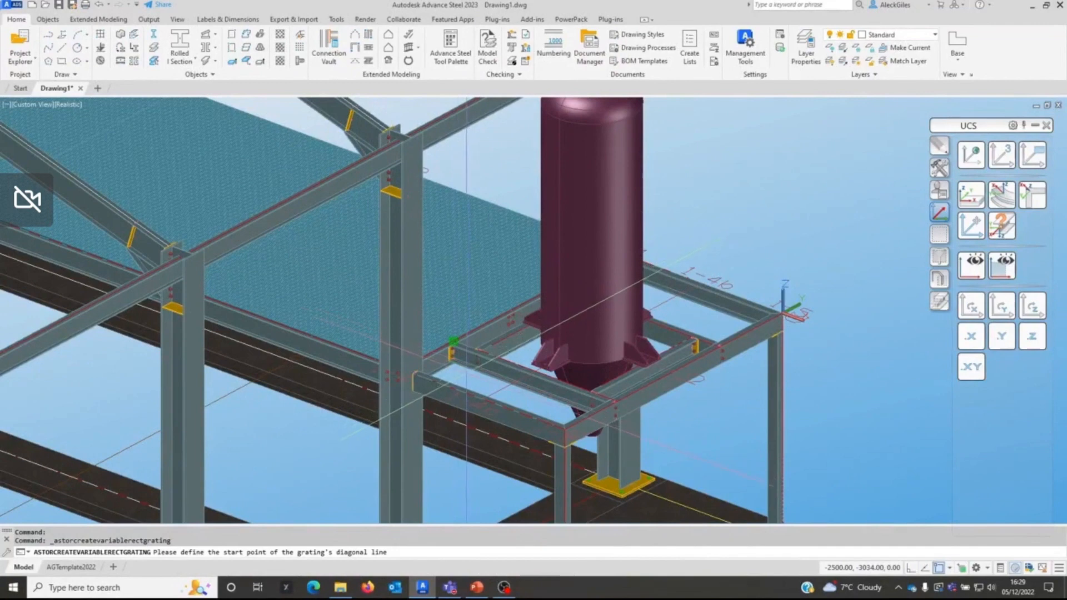
pyautogui.click(453, 340)
pyautogui.click(617, 401)
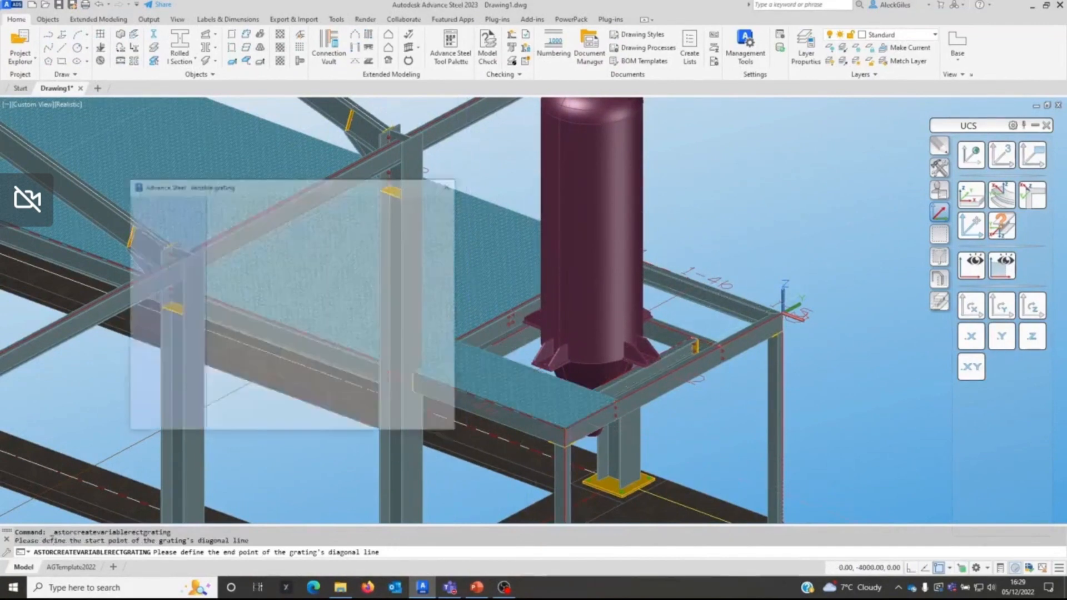
pyautogui.click(451, 184)
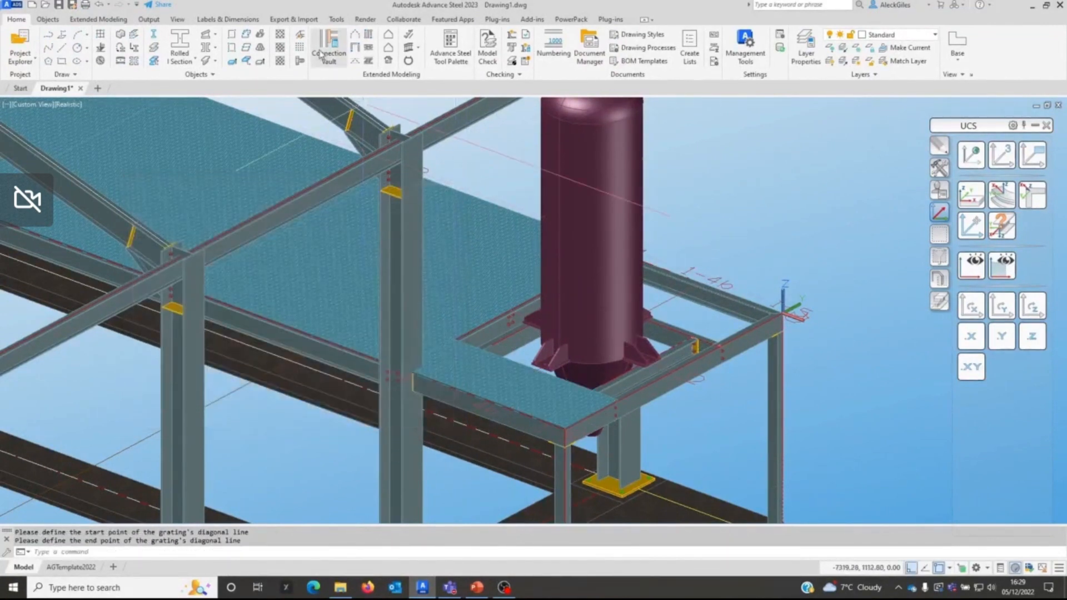
# Step: Place a second variable rectangular grating, about 2500 by 1166 mm, over the platform strip behind the vessel
pyautogui.click(281, 49)
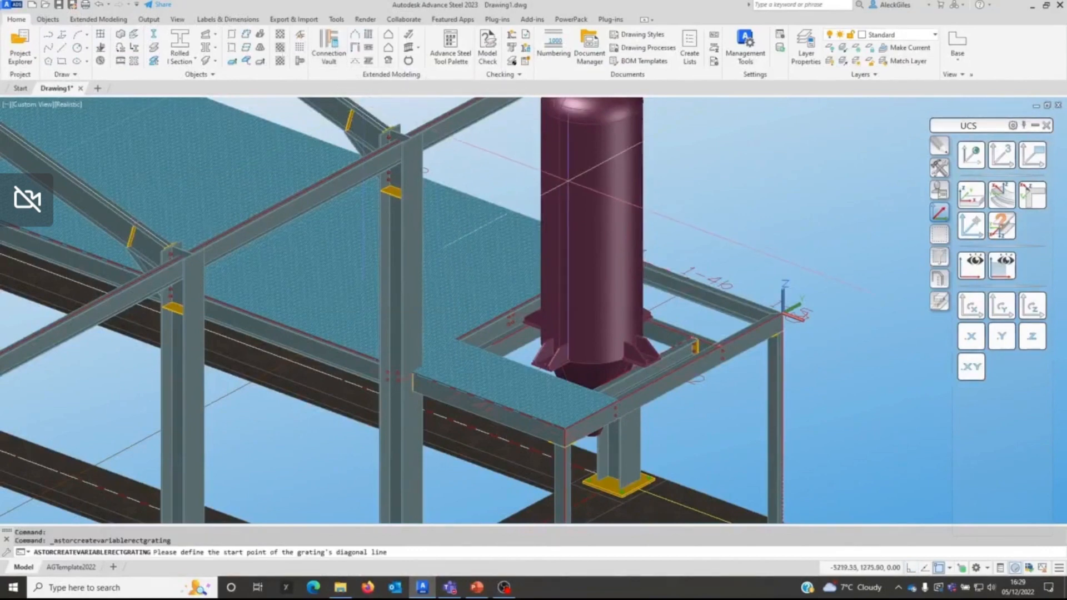
pyautogui.click(659, 266)
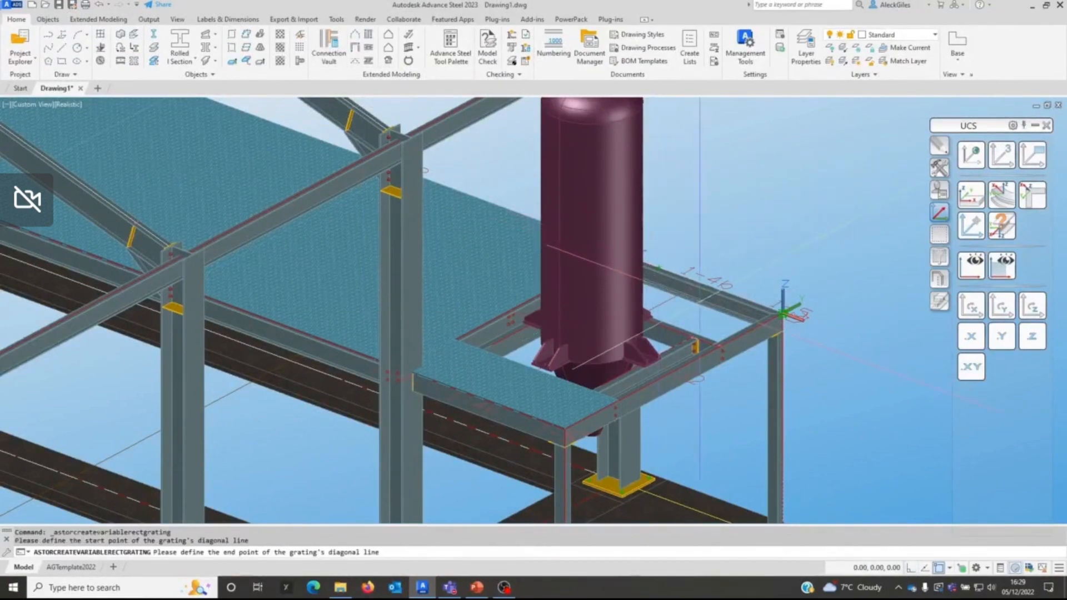
pyautogui.click(713, 276)
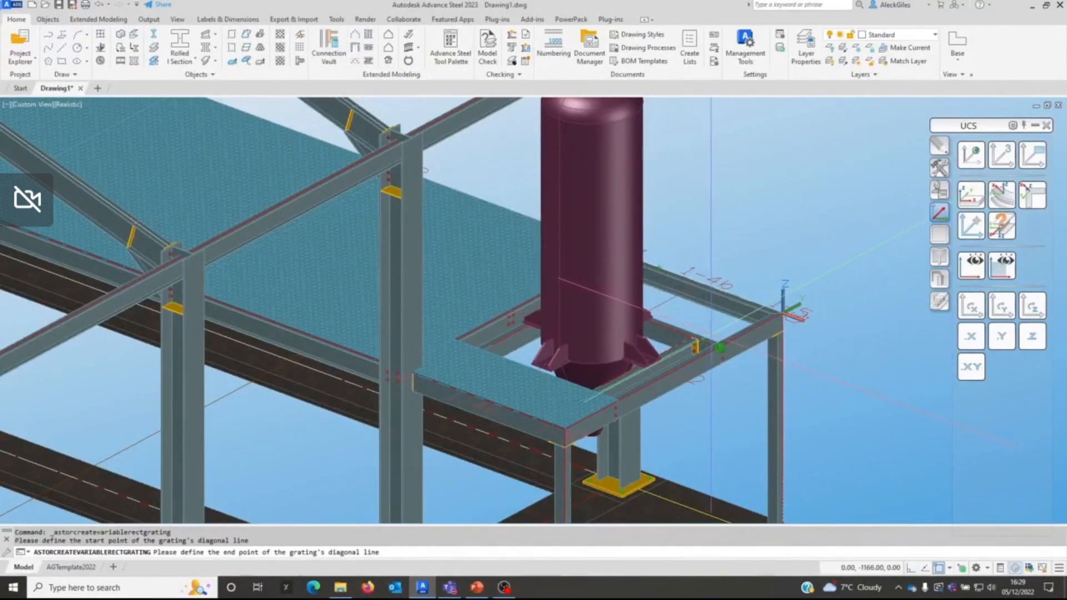
pyautogui.rightClick(730, 226)
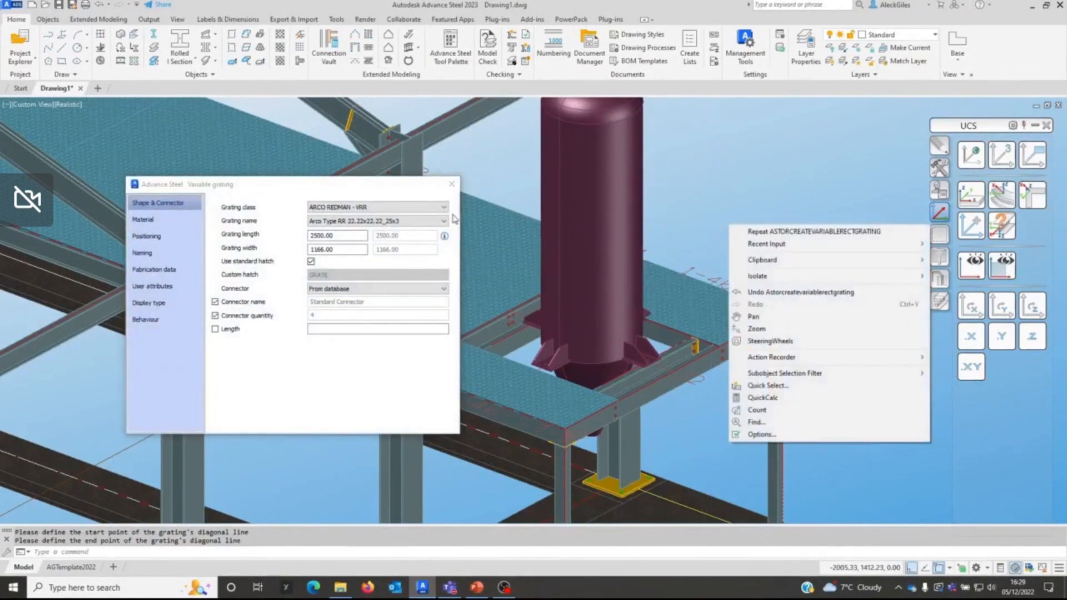
pyautogui.click(451, 184)
pyautogui.click(451, 184)
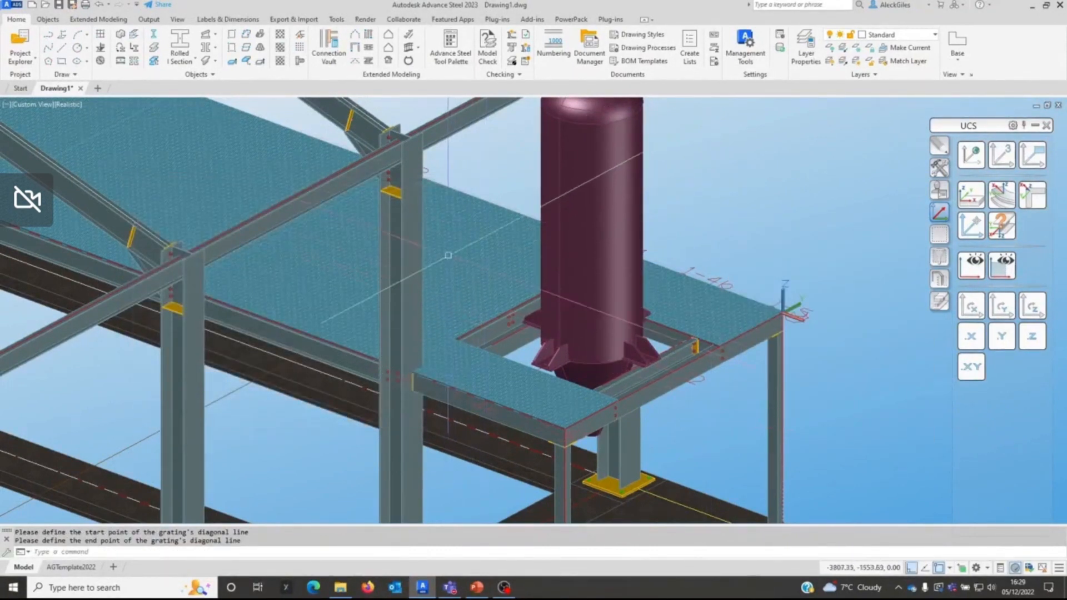
# Step: Match the properties of the adjoining large floor grating onto the two new platform gratings with Match Properties
pyautogui.scroll(3, 447, 255)
pyautogui.scroll(-2, 472, 256)
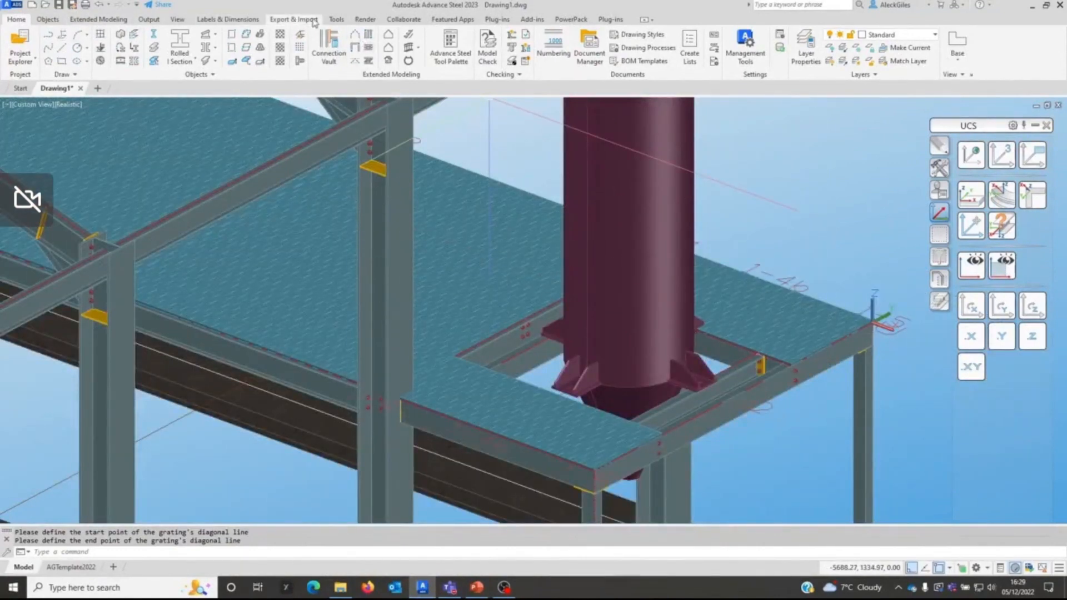
pyautogui.click(336, 20)
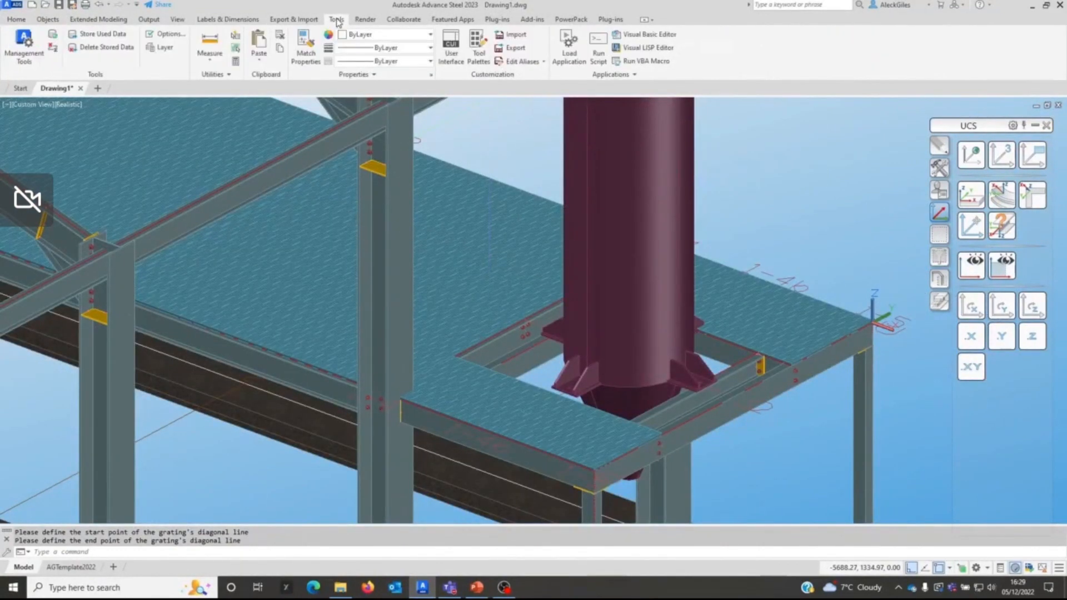
pyautogui.click(307, 50)
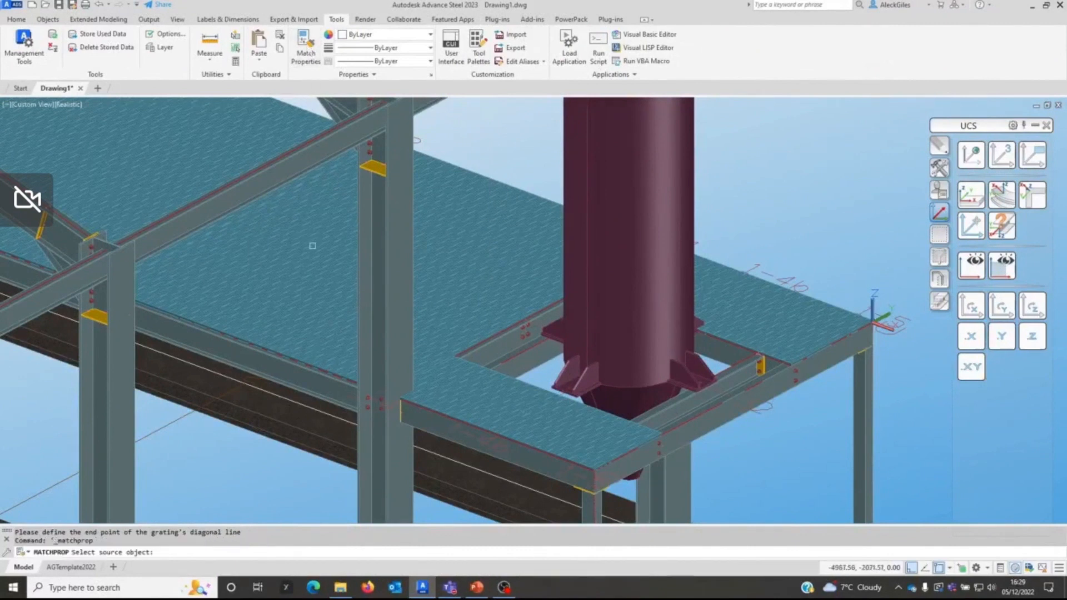
pyautogui.click(348, 332)
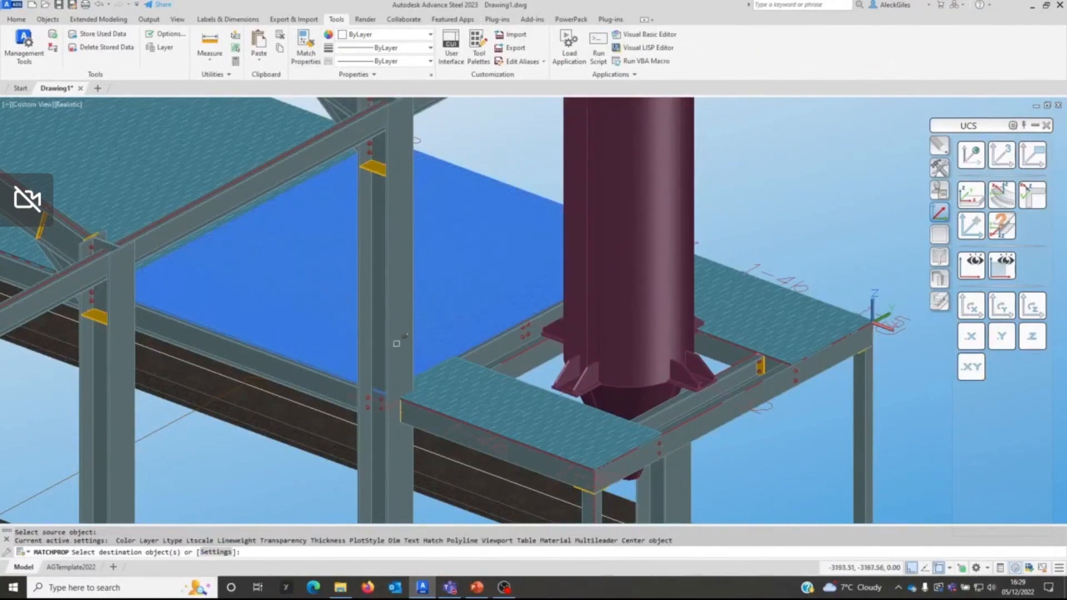
pyautogui.click(505, 405)
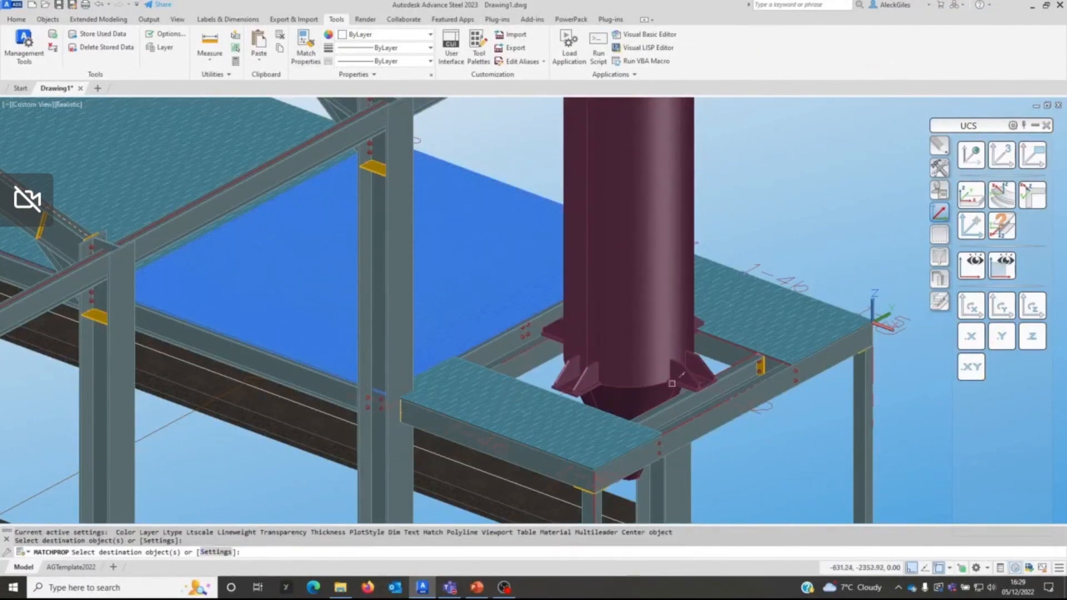
pyautogui.click(754, 316)
pyautogui.rightClick(806, 221)
pyautogui.click(830, 228)
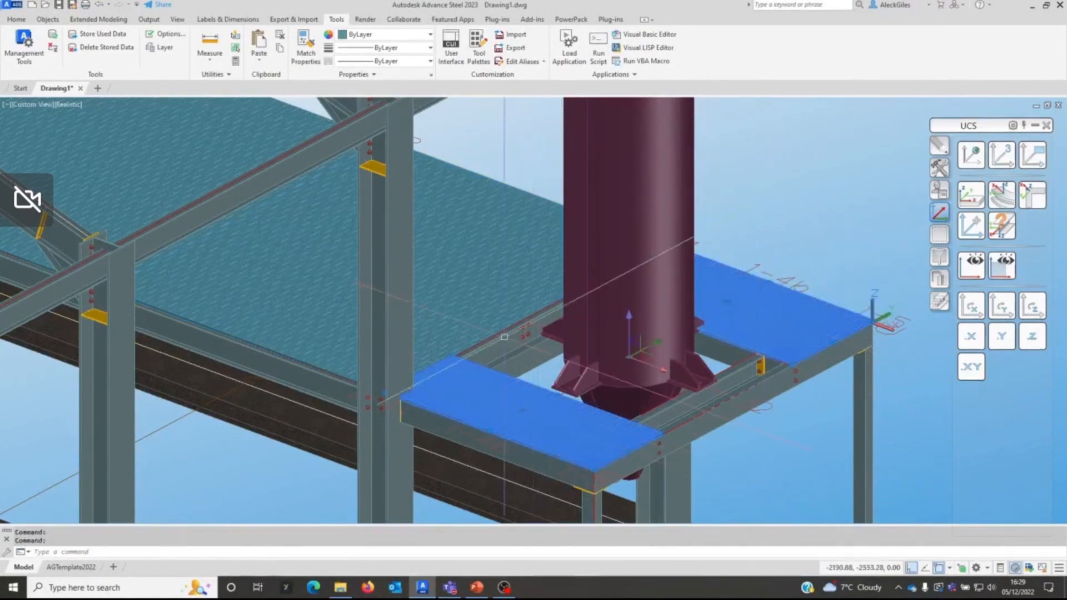
# Step: Check the shape and connector settings of the large floor grating and both platform gratings together in Advance Properties
pyautogui.rightClick(829, 185)
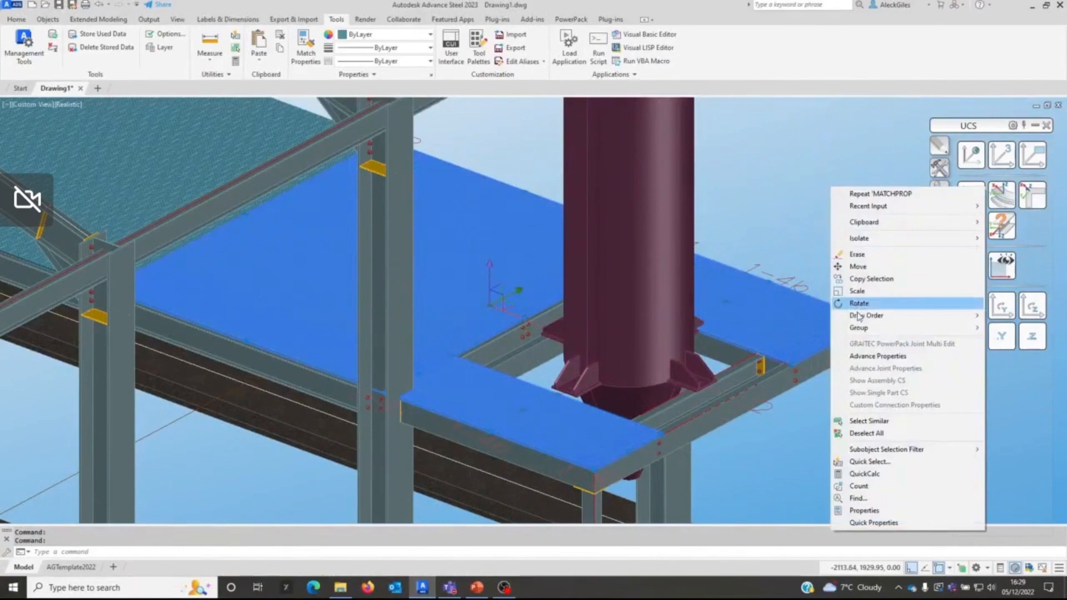
pyautogui.click(847, 350)
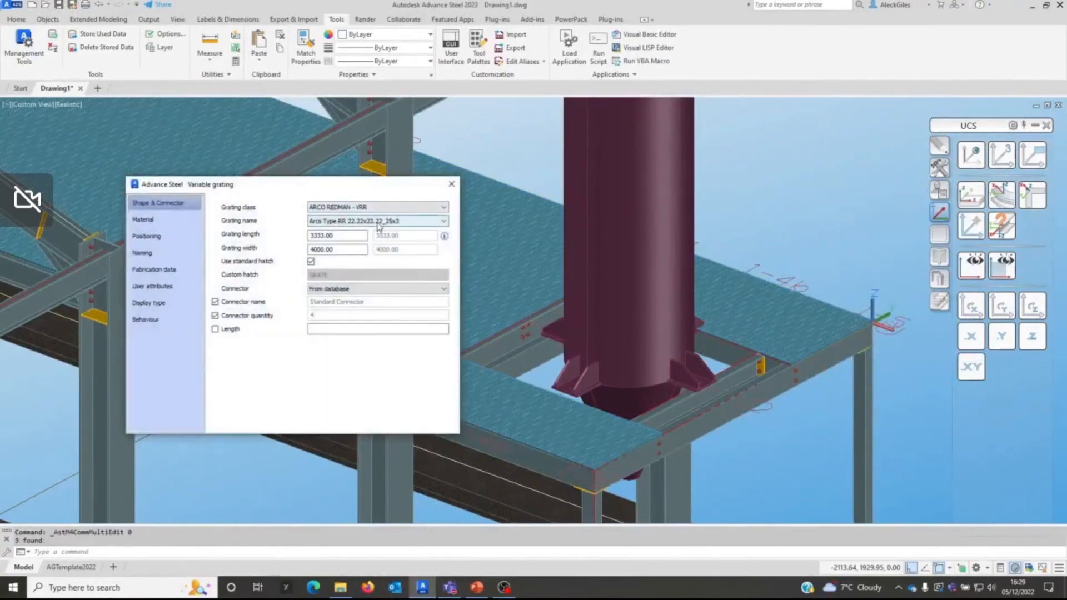
pyautogui.click(451, 184)
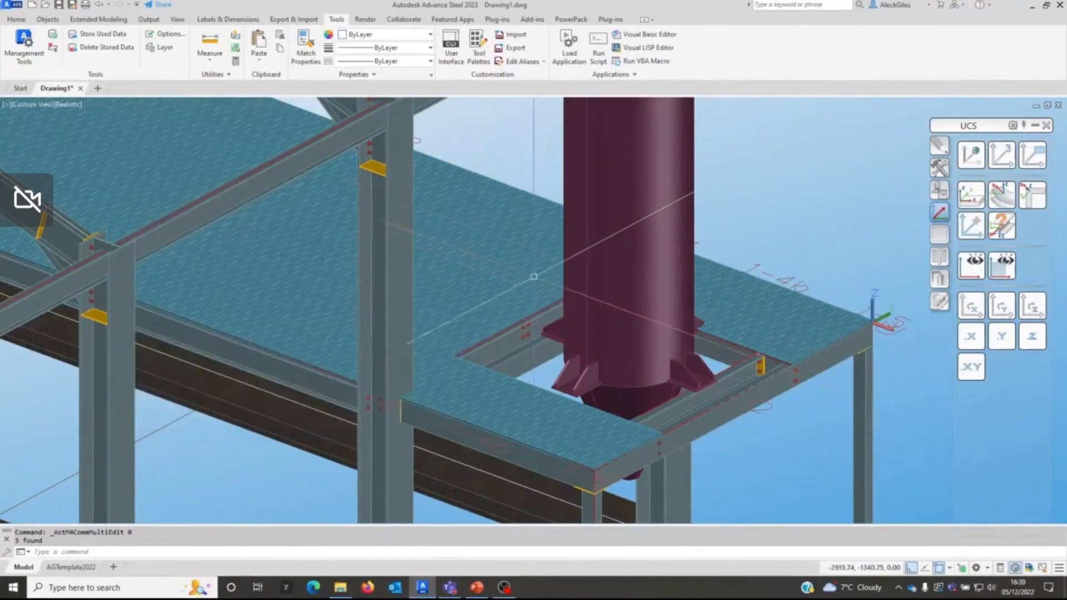
# Step: Review the Match Properties settings for a rafter as source, covering section, positioning, naming and basic object properties, without applying them
pyautogui.scroll(-3, 534, 275)
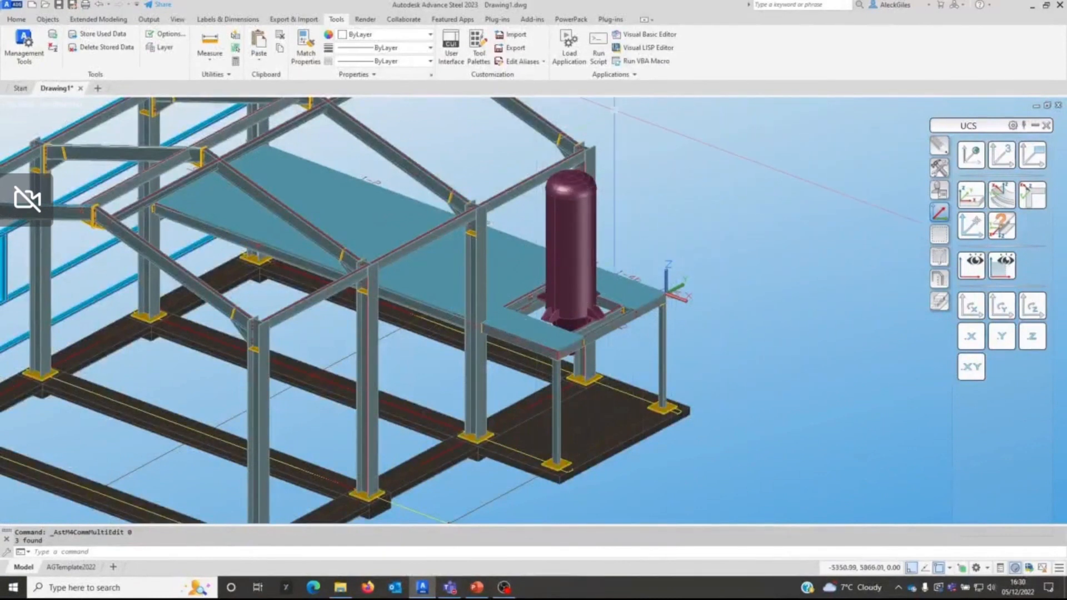
pyautogui.click(306, 49)
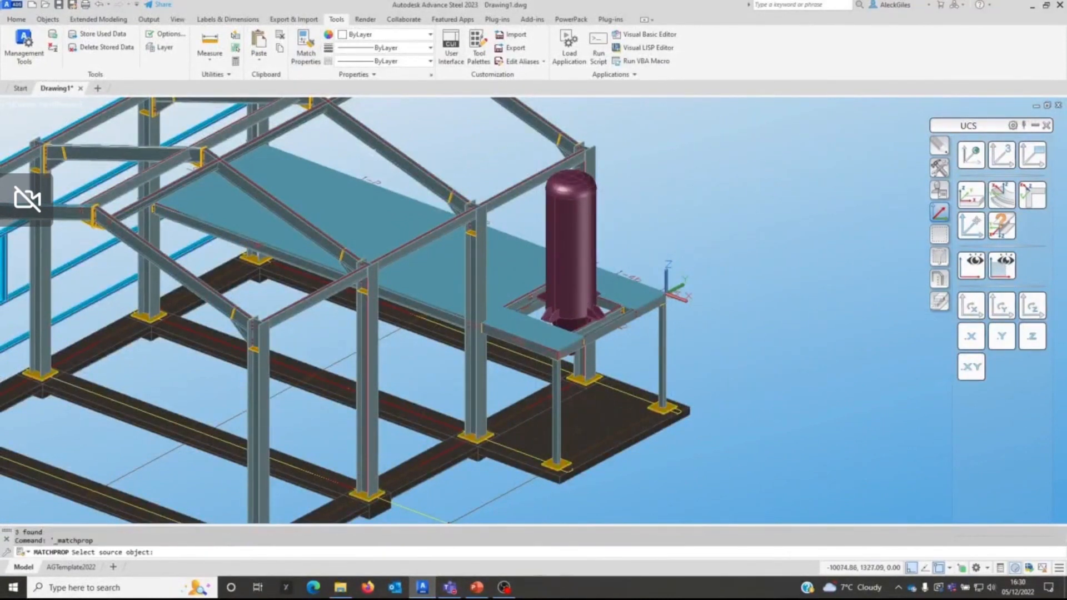
pyautogui.click(447, 187)
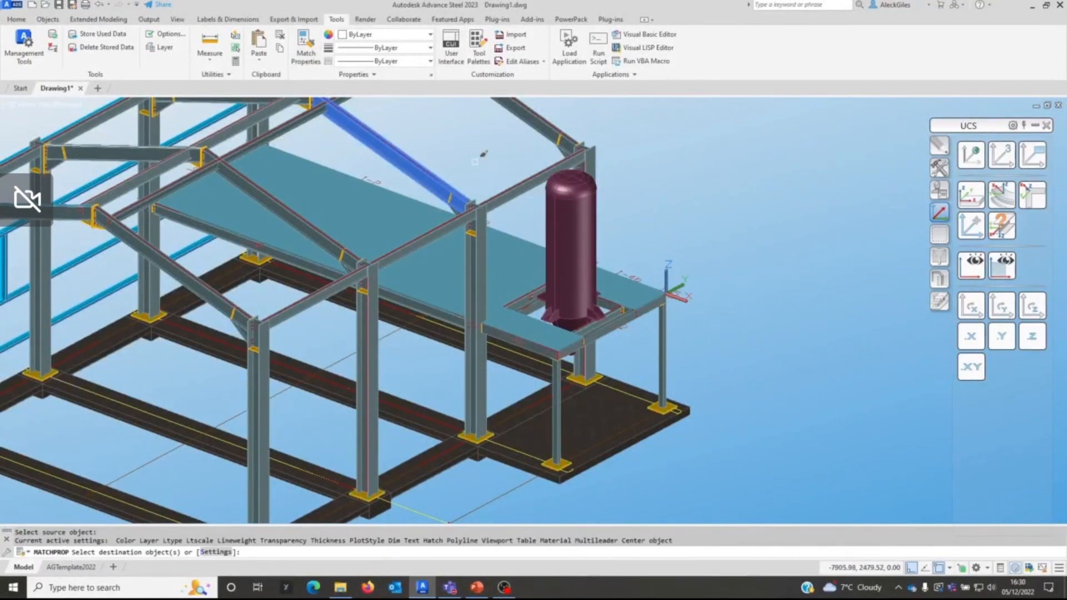
pyautogui.rightClick(475, 162)
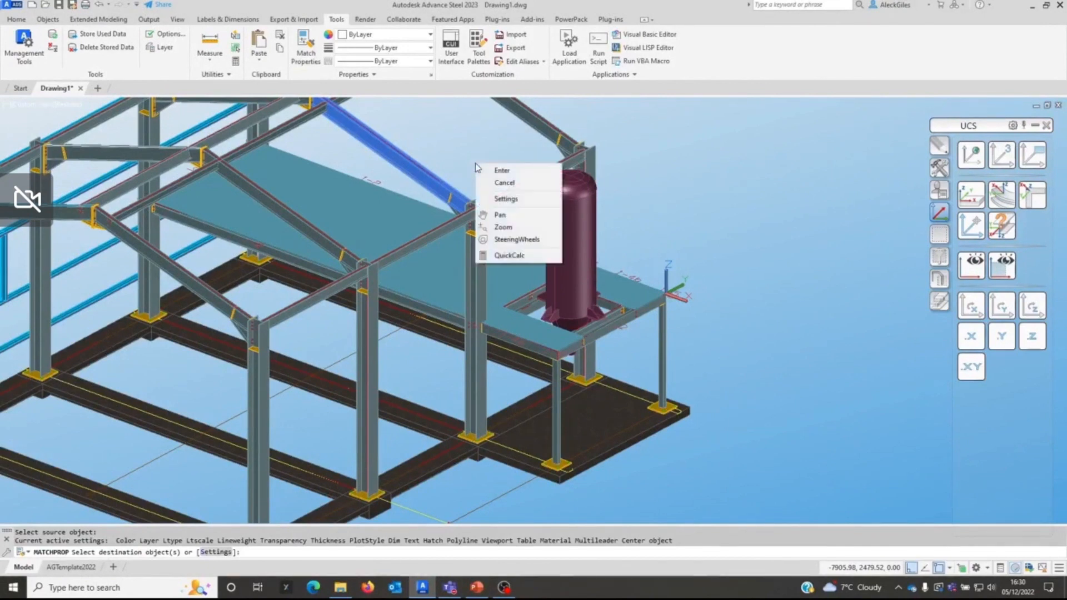
pyautogui.click(502, 199)
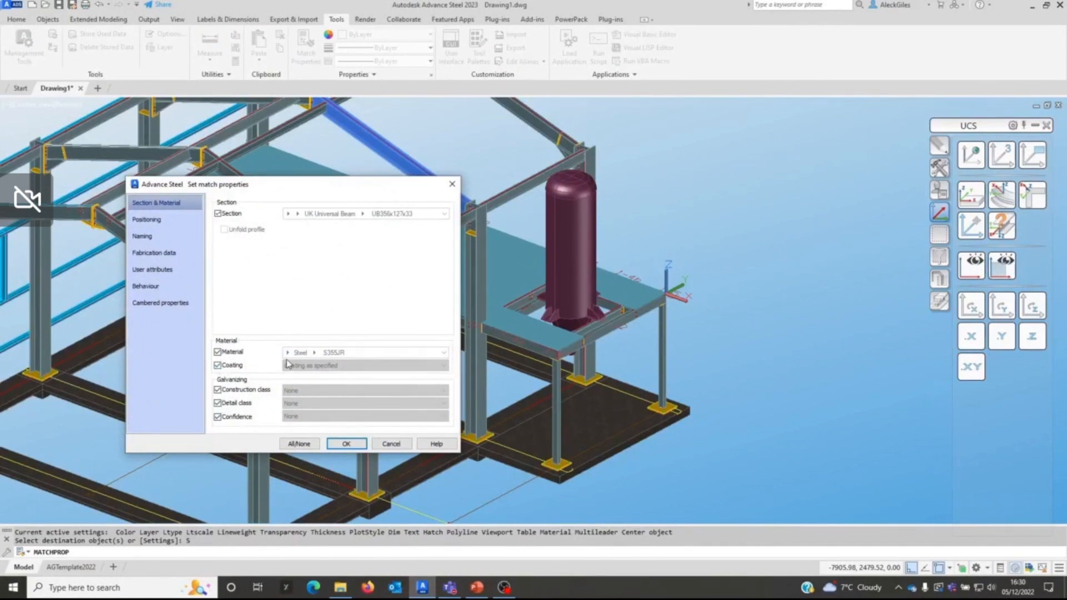
pyautogui.click(166, 219)
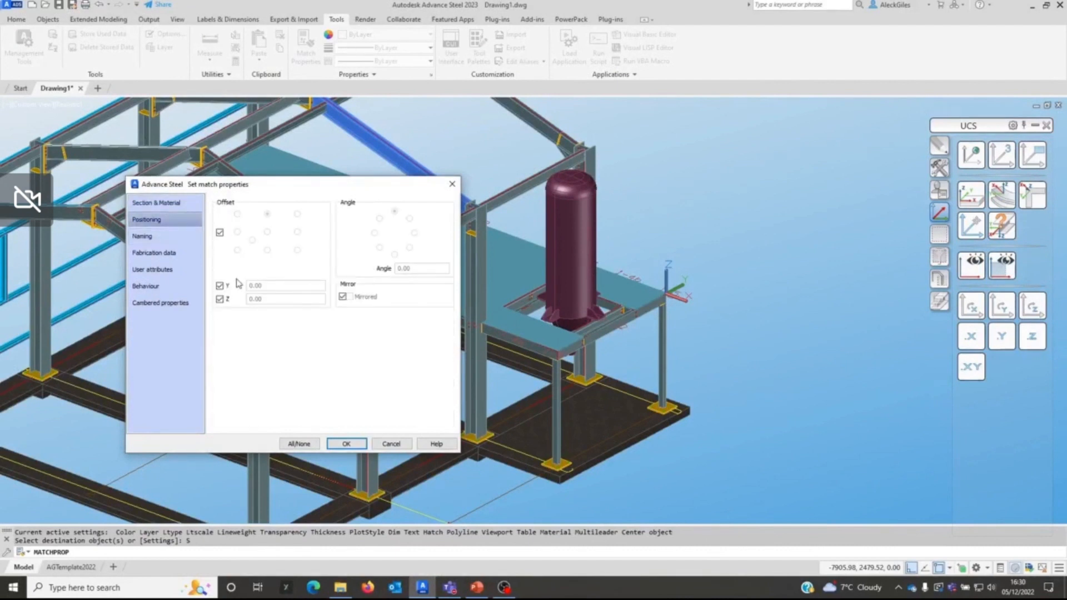
pyautogui.click(166, 237)
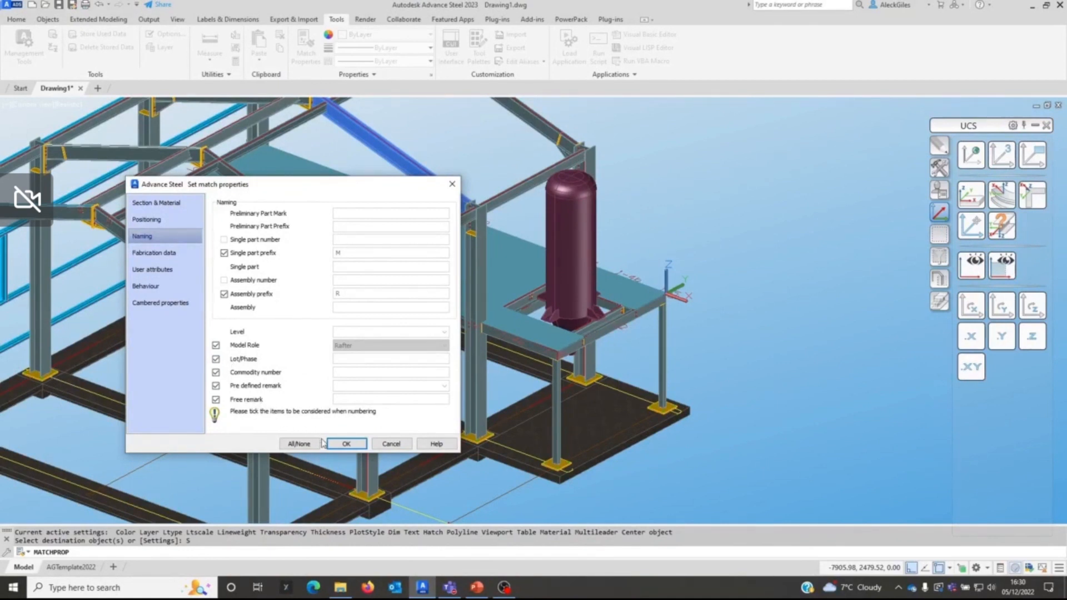
pyautogui.click(391, 443)
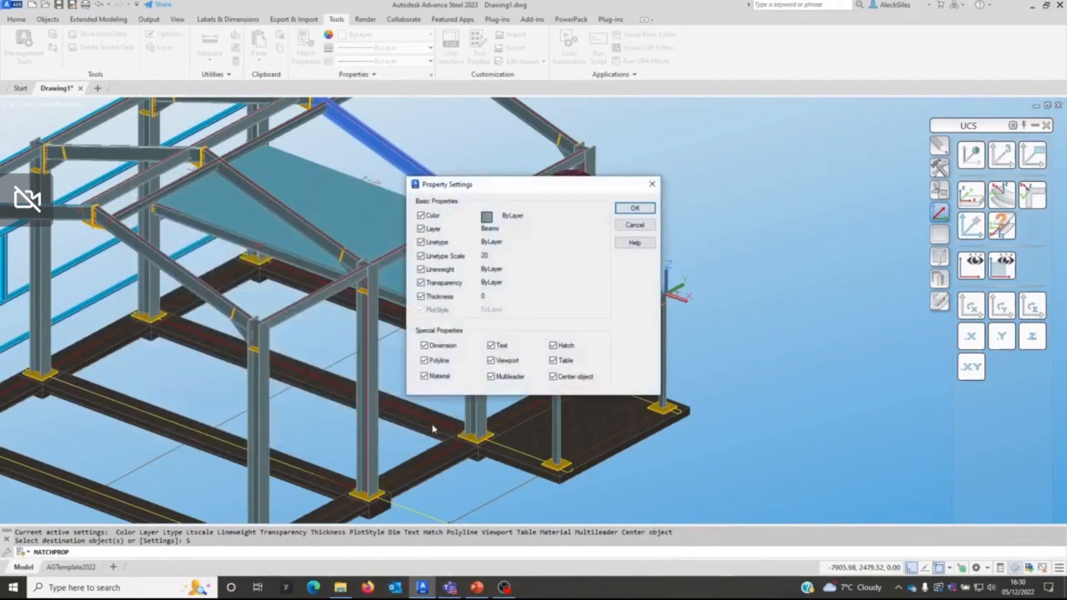
pyautogui.click(634, 225)
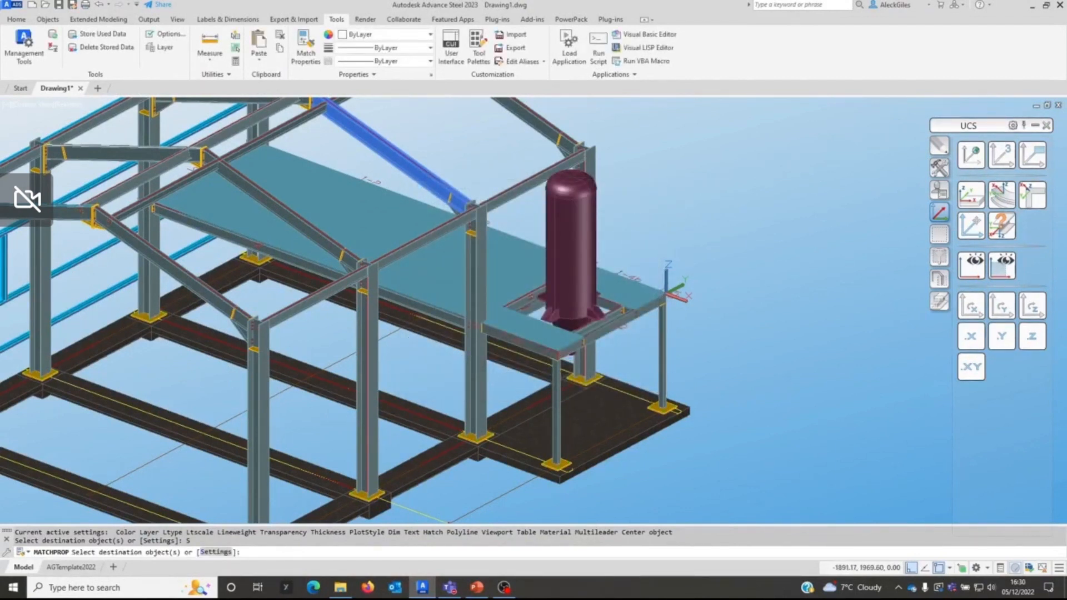
pyautogui.press('Escape')
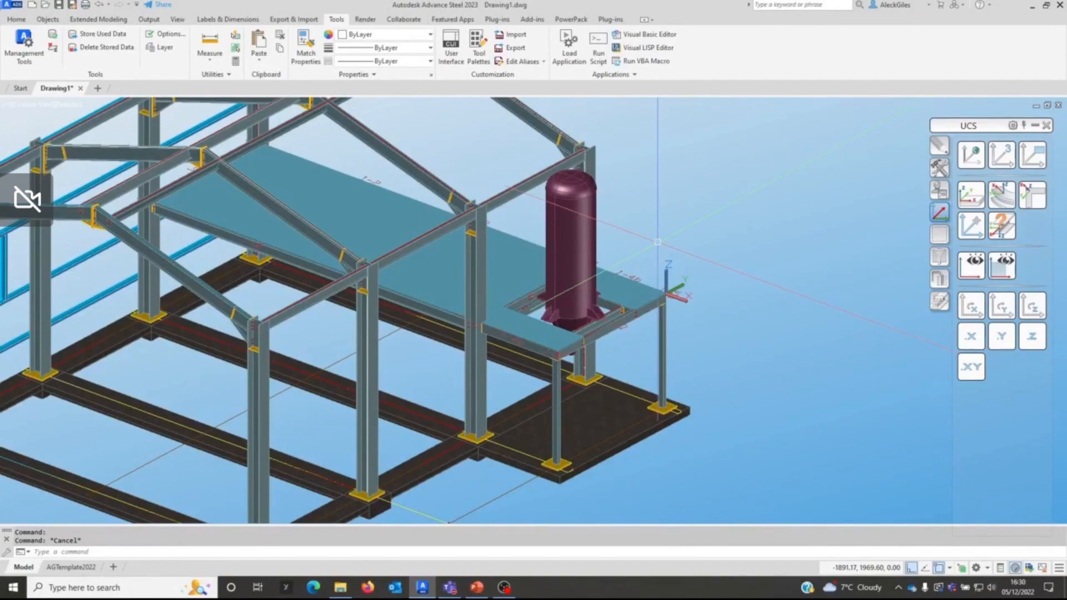